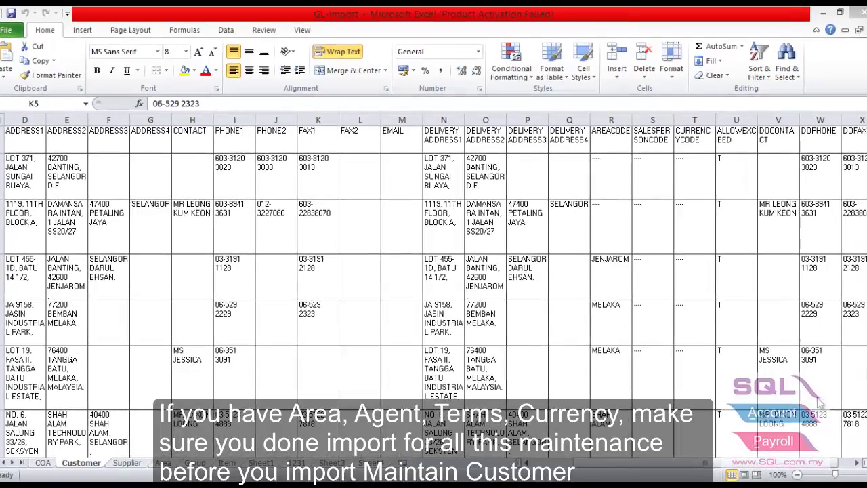
# Copy the AREACODE column from the Customer sheet into column A of a new worksheet.
pyautogui.click(615, 116)
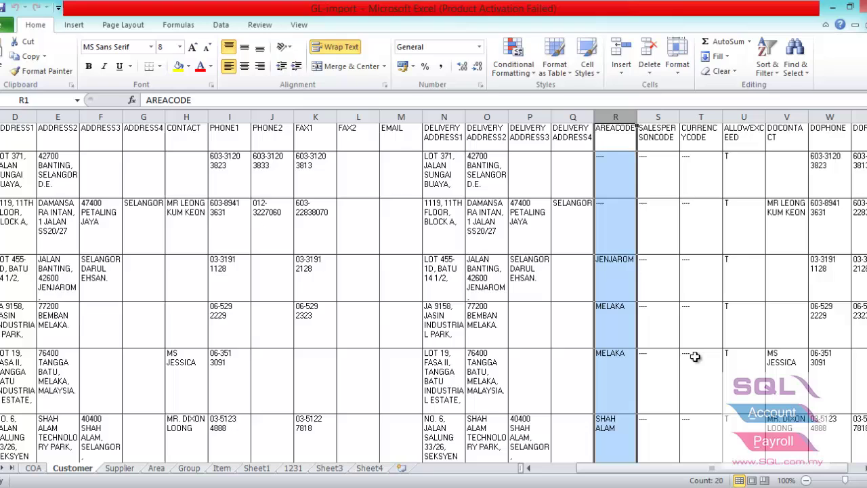
pyautogui.hotkey('ctrl', 'c')
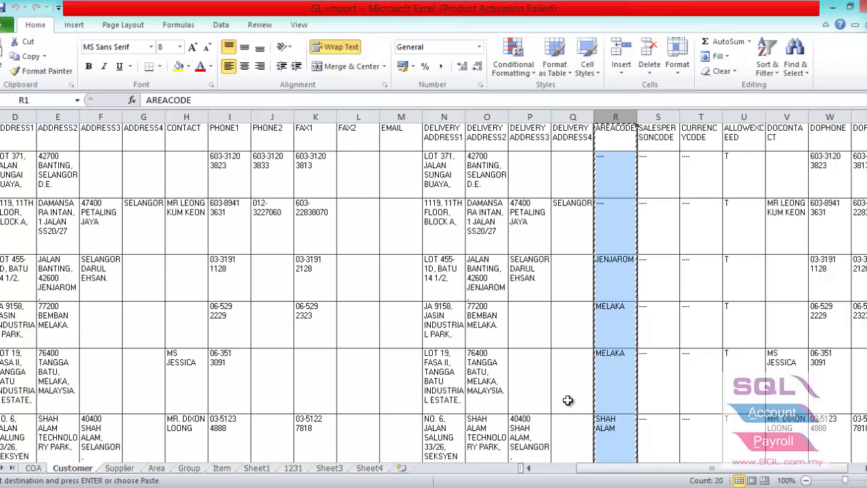
pyautogui.click(402, 468)
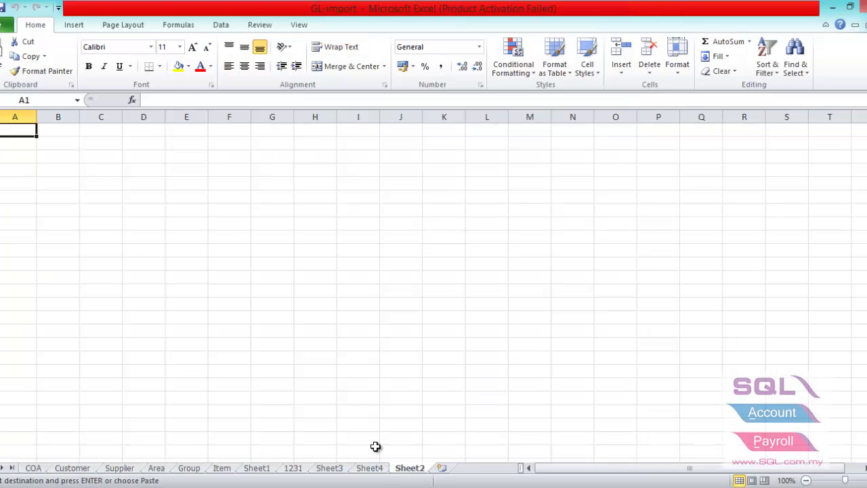
pyautogui.click(23, 117)
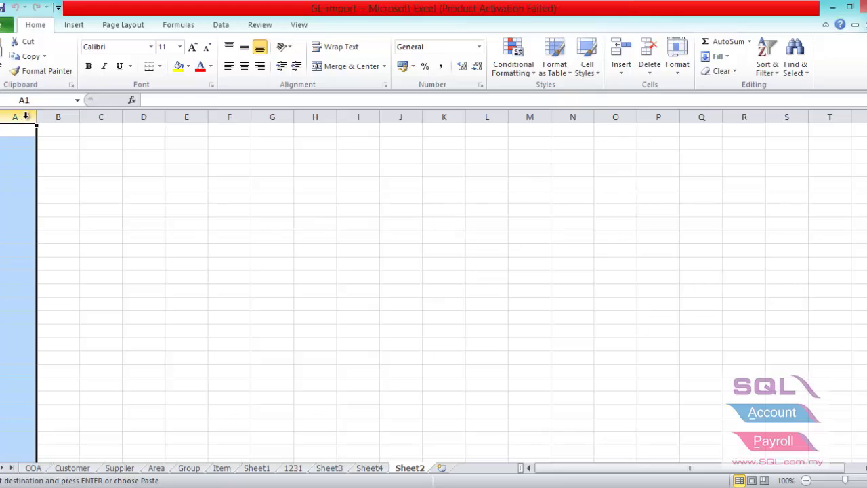
pyautogui.hotkey('ctrl', 'v')
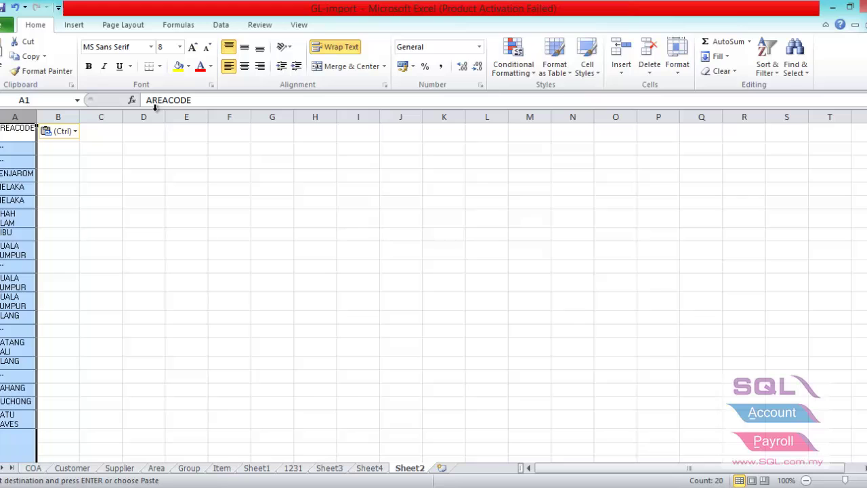
# Apply an in-place advanced filter to the AREACODE list, range $A$1:$A$20, keeping unique records only.
pyautogui.click(221, 27)
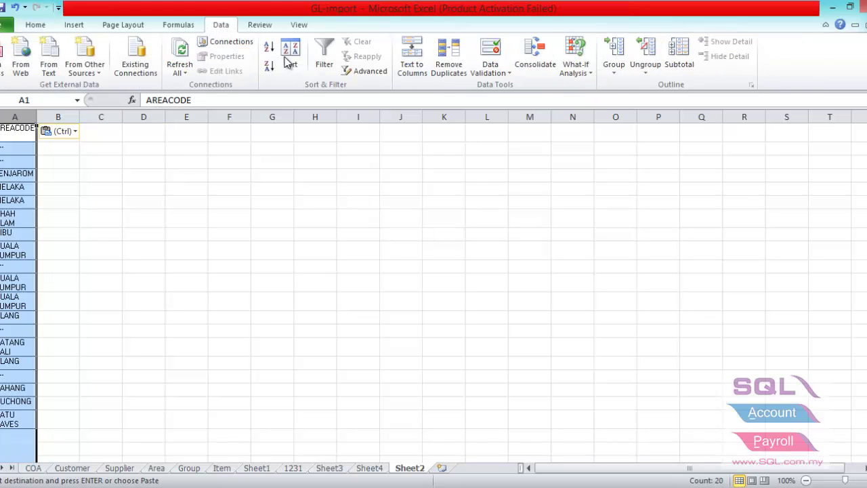
pyautogui.click(353, 71)
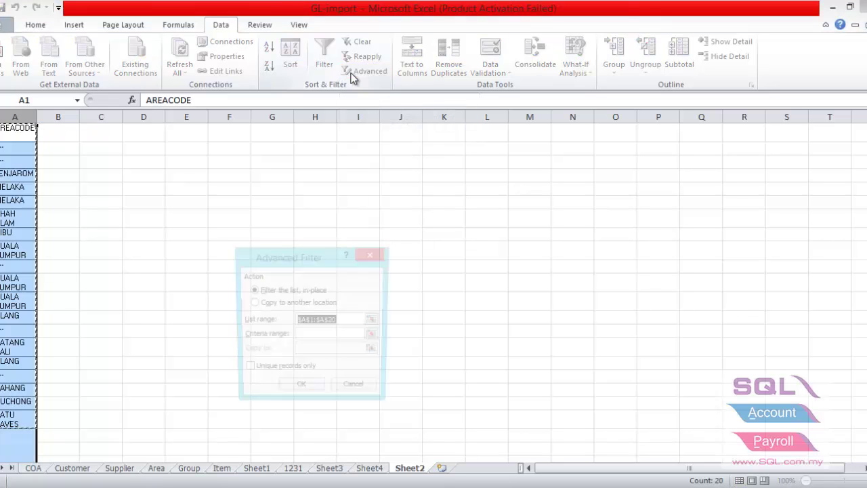
pyautogui.click(265, 373)
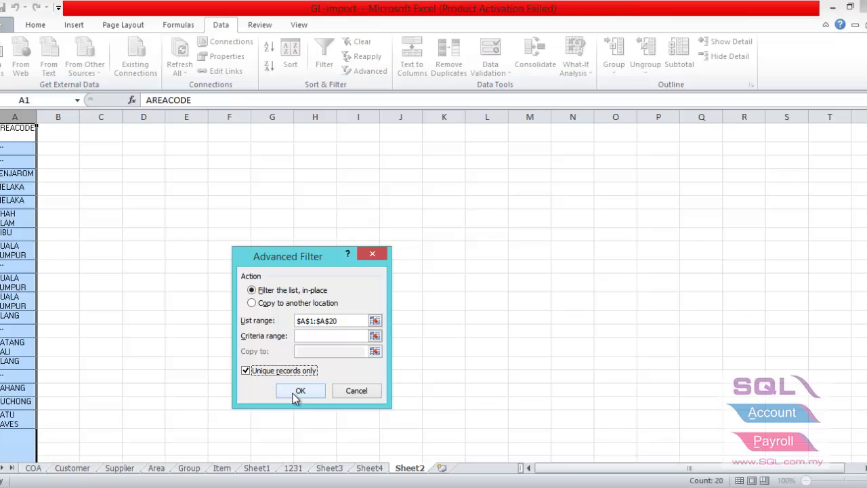
pyautogui.click(298, 392)
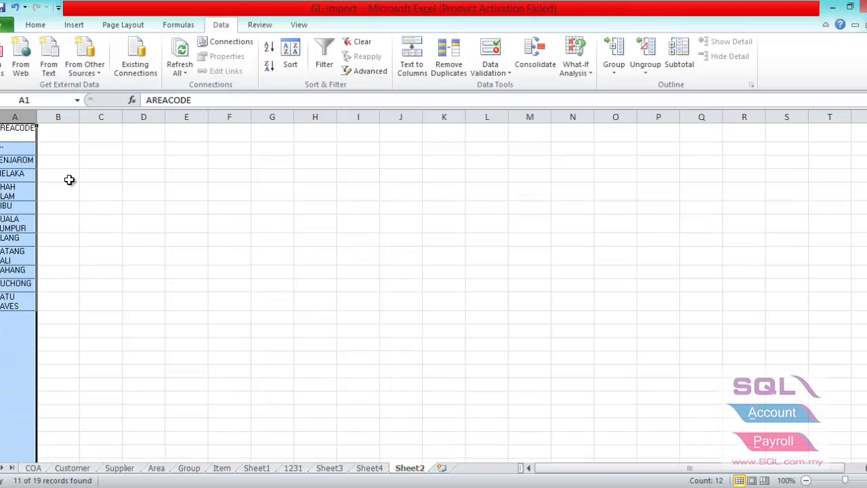
# Copy the filtered unique area codes, including the header, into another new worksheet starting at A1.
pyautogui.click(6, 134)
pyautogui.moveTo(7, 133); pyautogui.dragTo(16, 305)
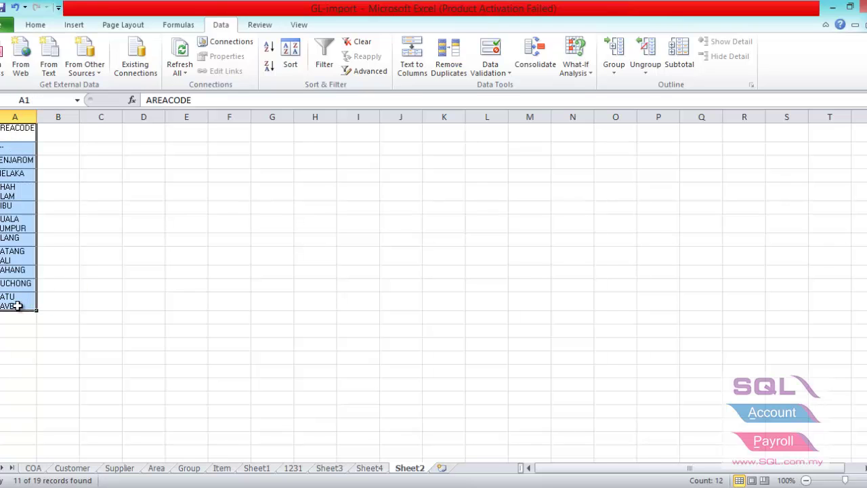
pyautogui.hotkey('ctrl', 'c')
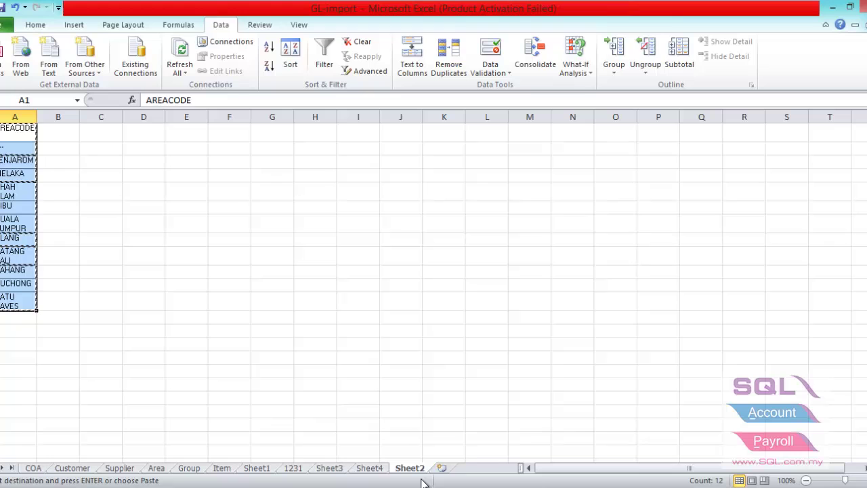
pyautogui.click(441, 468)
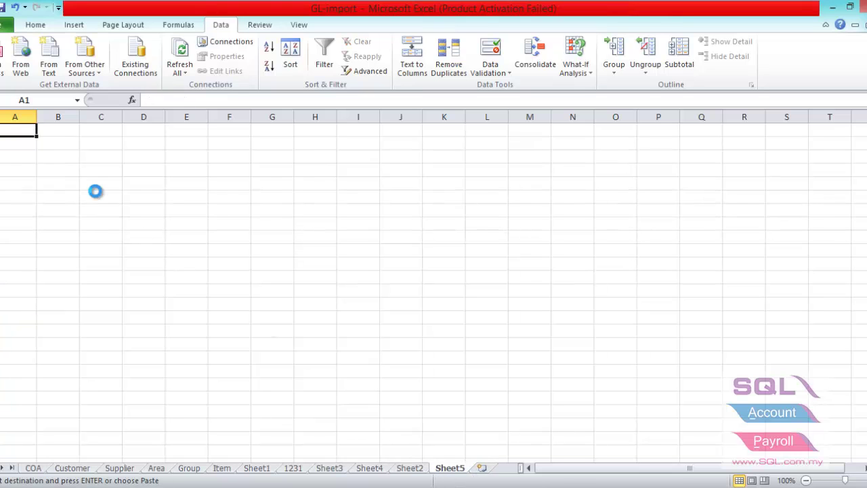
pyautogui.hotkey('ctrl', 'v')
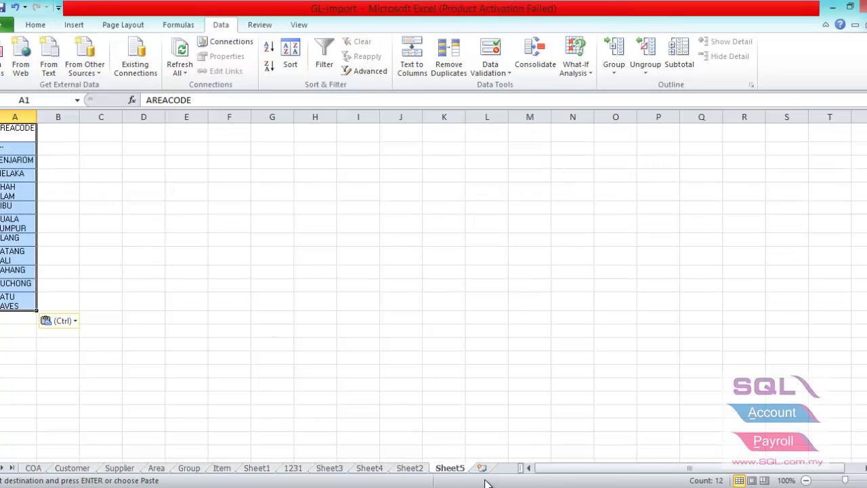
# Rename the new worksheet holding the unique area codes as AREAV.
pyautogui.rightClick(456, 469)
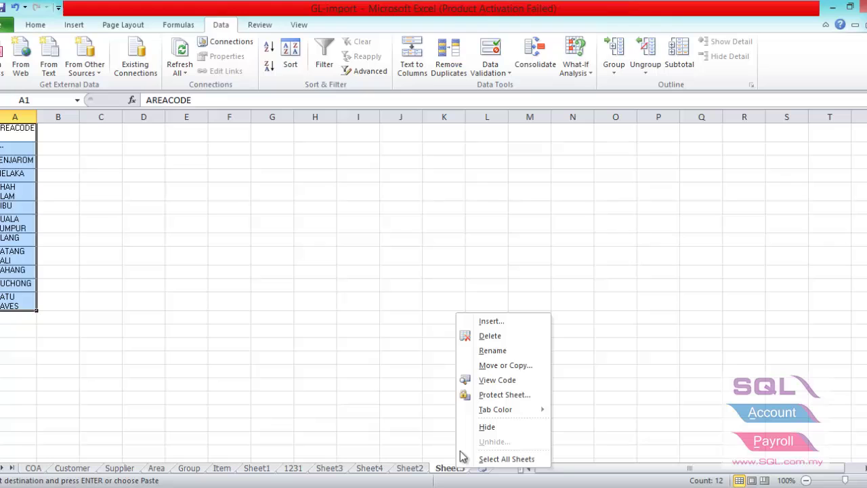
pyautogui.click(470, 350)
pyautogui.write('AREAV')
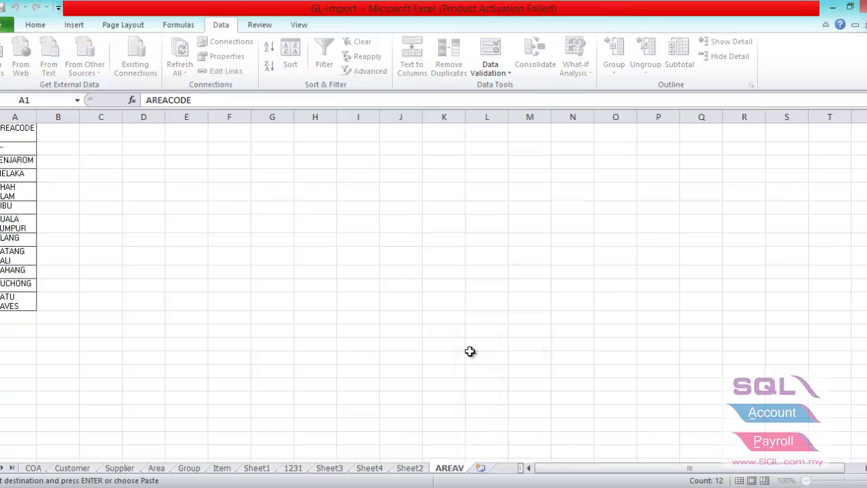
pyautogui.press('Return')
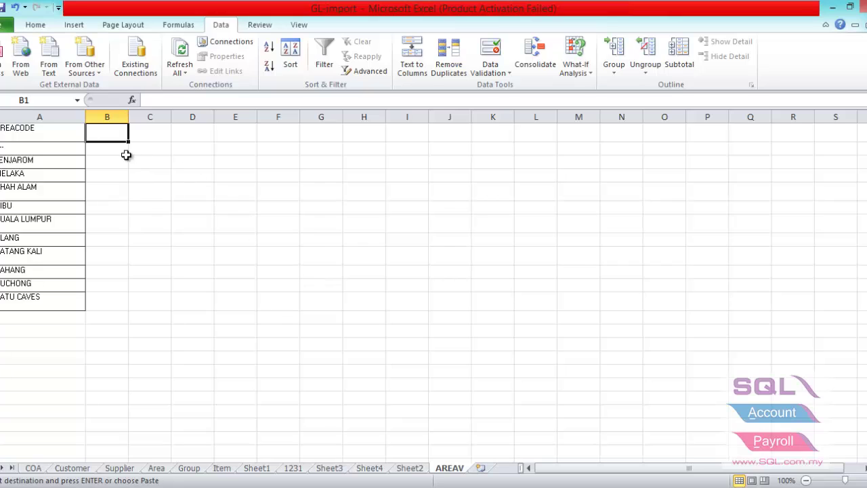
# Enter the formula =TRIM(A2) in cell B2 to strip extra spaces from the first area code.
pyautogui.click(126, 153)
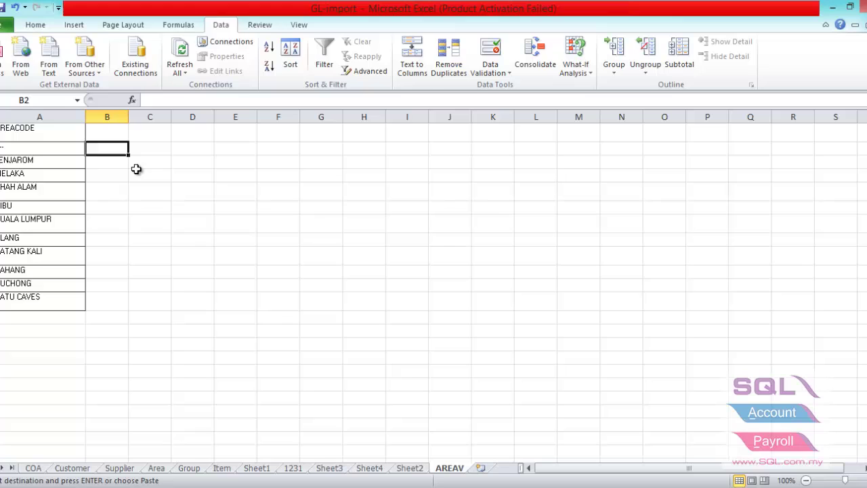
pyautogui.press('F2')
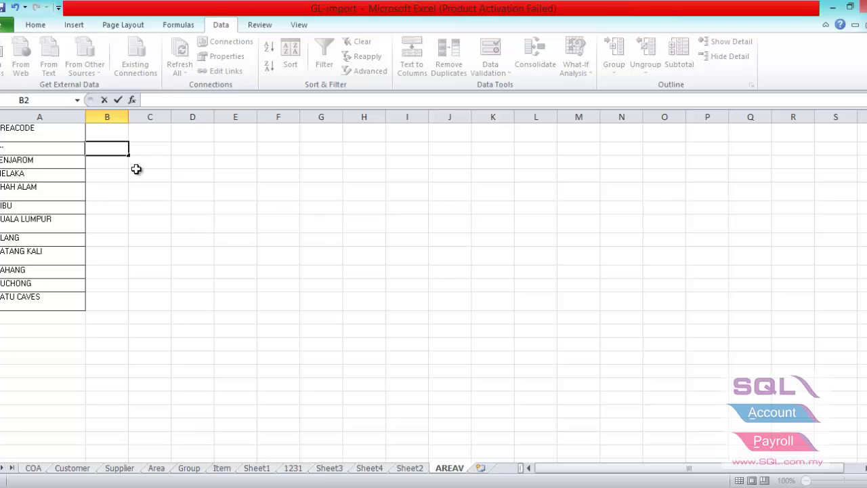
pyautogui.write('=TRIM')
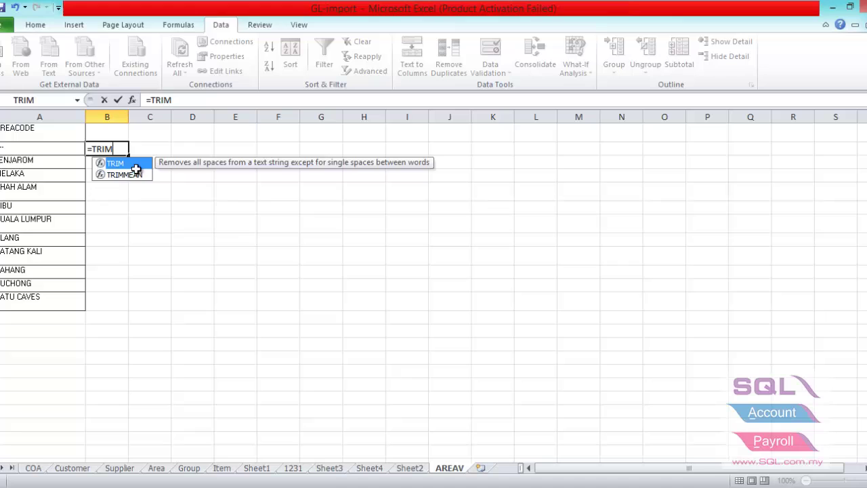
pyautogui.write('(')
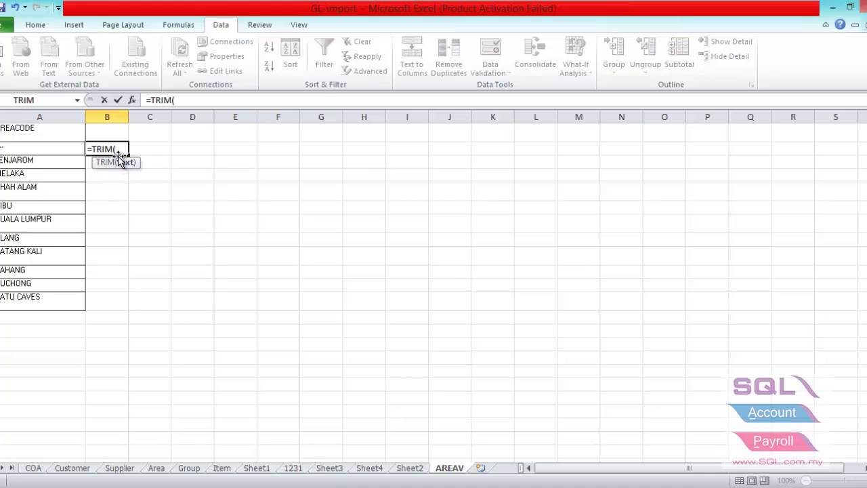
pyautogui.click(42, 147)
pyautogui.write(')')
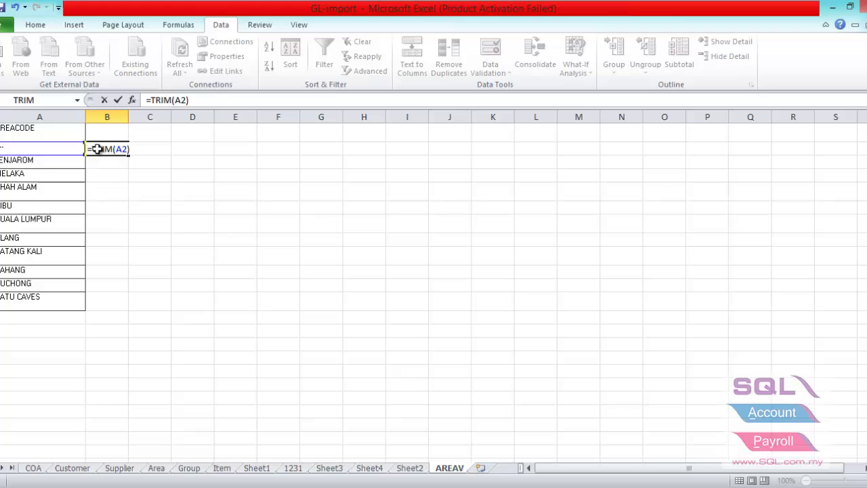
pyautogui.press('Return')
# Fill the TRIM formula from B2 down to B12 and autofit column B's width.
pyautogui.click(116, 137)
pyautogui.click(116, 146)
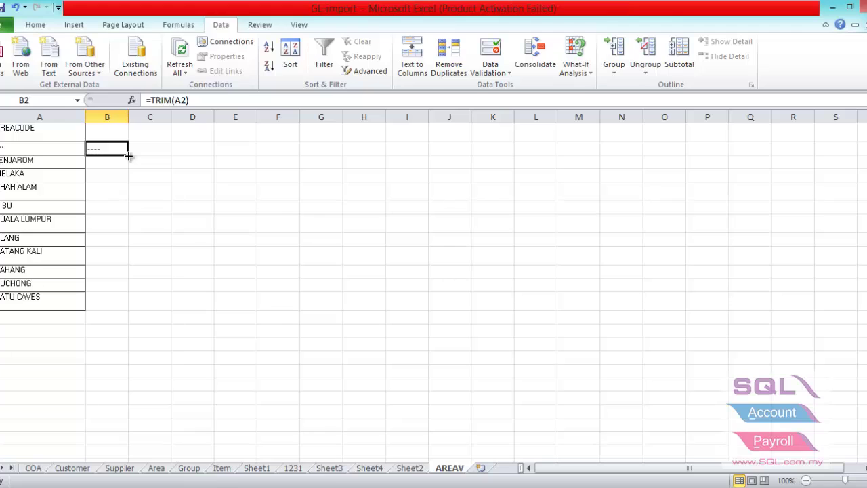
pyautogui.moveTo(128, 156); pyautogui.dragTo(133, 306)
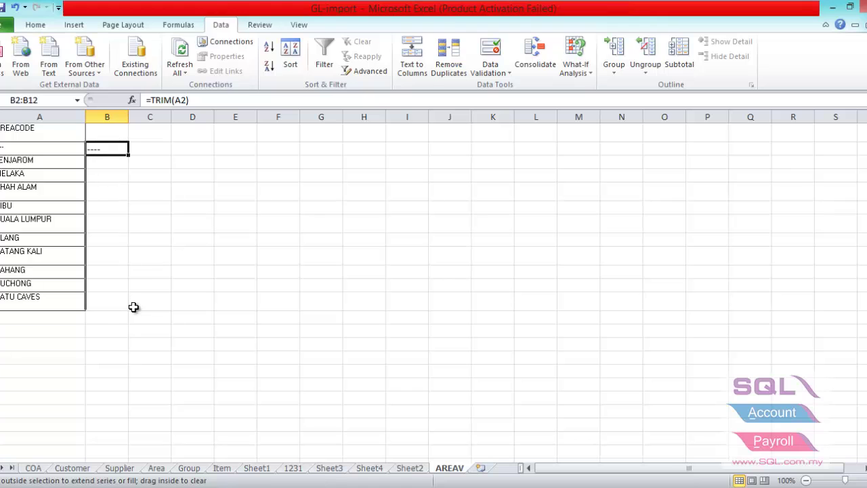
pyautogui.doubleClick(128, 112)
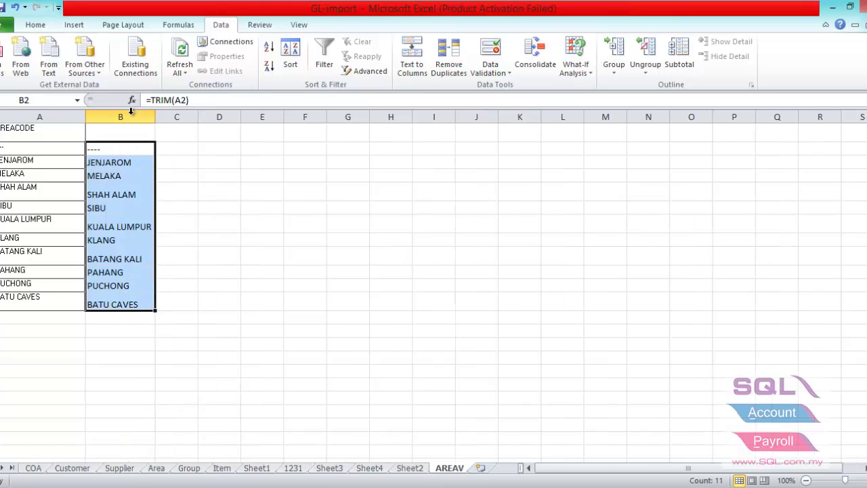
# Enter the formula =LEFT(B2,10) in cell C2 to limit the trimmed code to 10 characters.
pyautogui.click(174, 149)
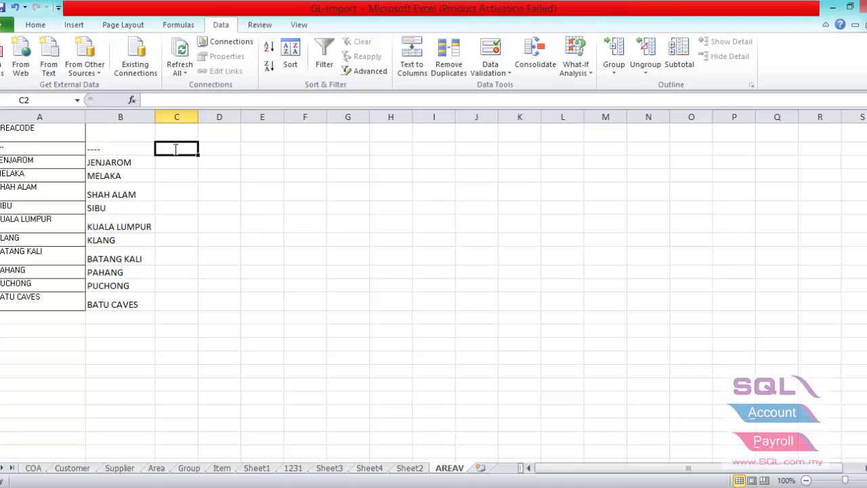
pyautogui.write('=')
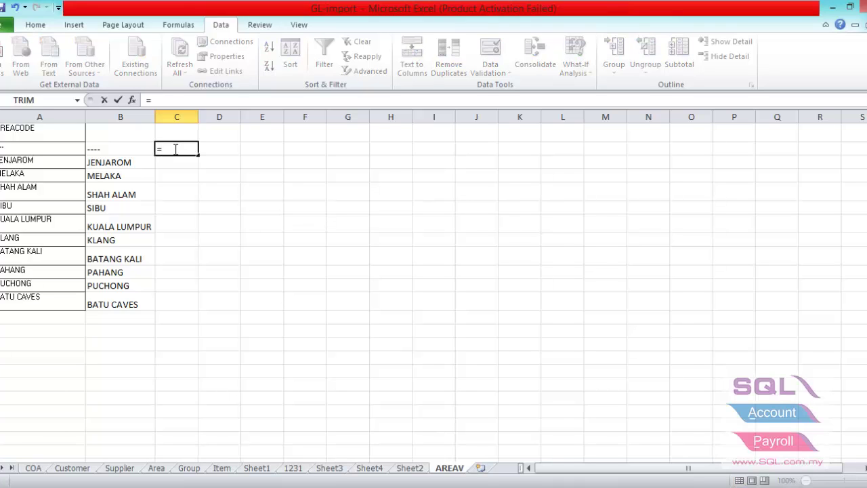
pyautogui.write('LEFT(')
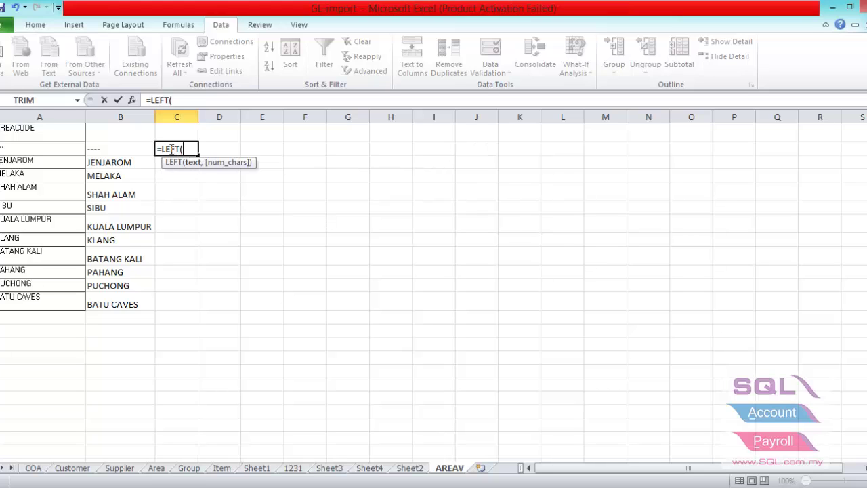
pyautogui.click(107, 149)
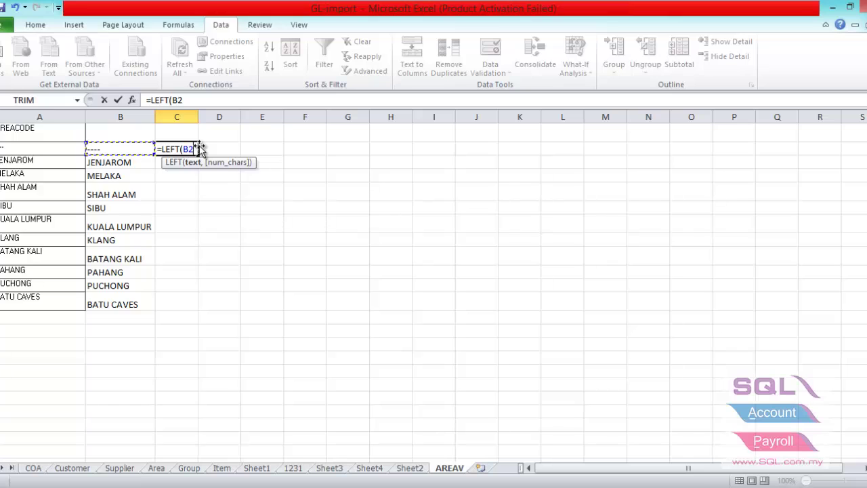
pyautogui.write(',10')
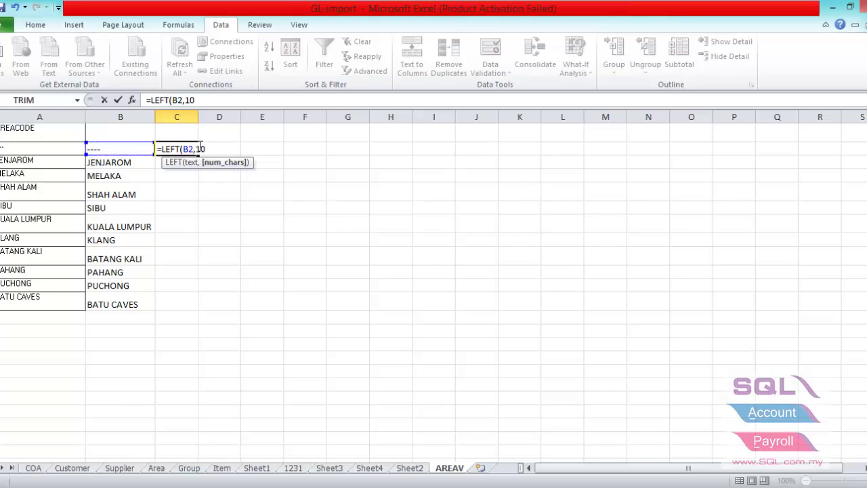
pyautogui.write(')')
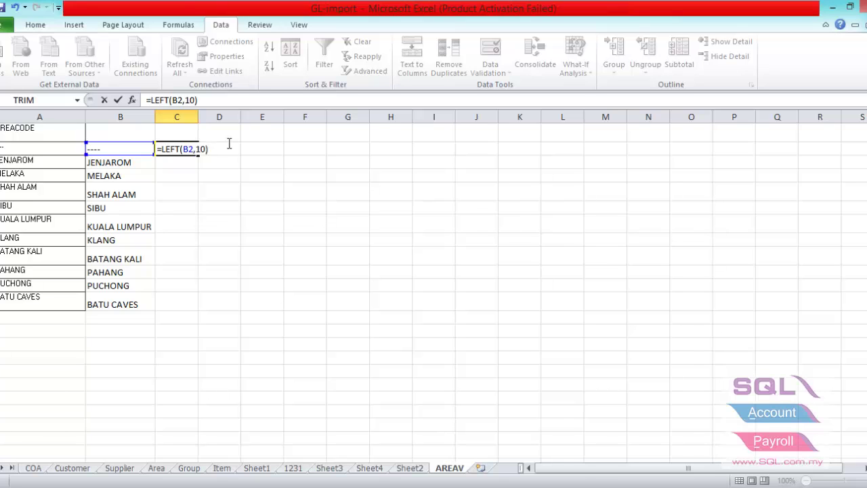
pyautogui.press('Return')
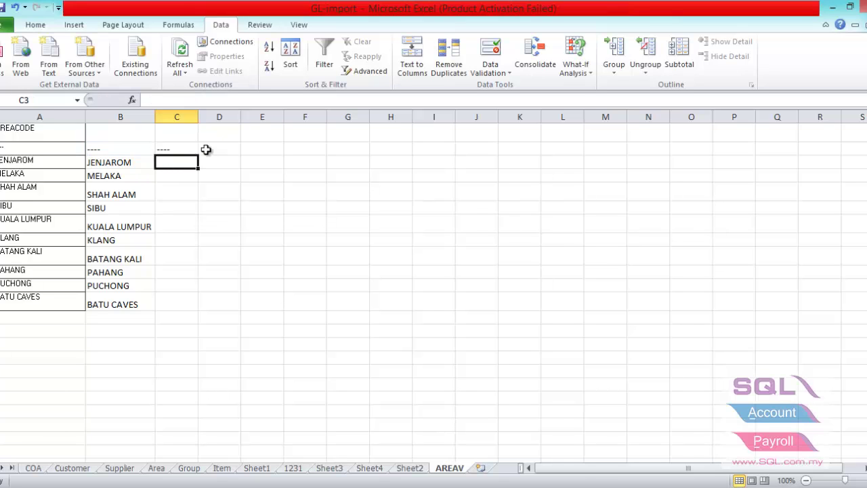
# Fill the LEFT formula from C2 down to C12 and autofit column C's width.
pyautogui.click(197, 152)
pyautogui.moveTo(200, 156); pyautogui.dragTo(204, 296)
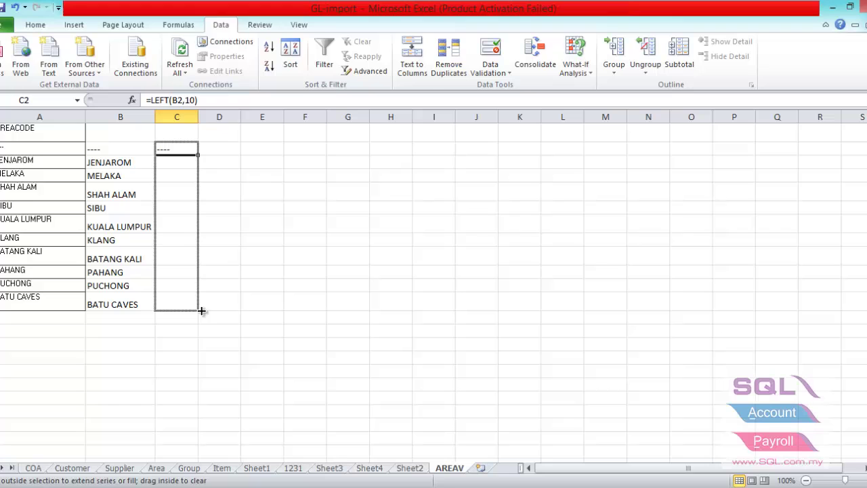
pyautogui.moveTo(201, 310); pyautogui.dragTo(201, 310)
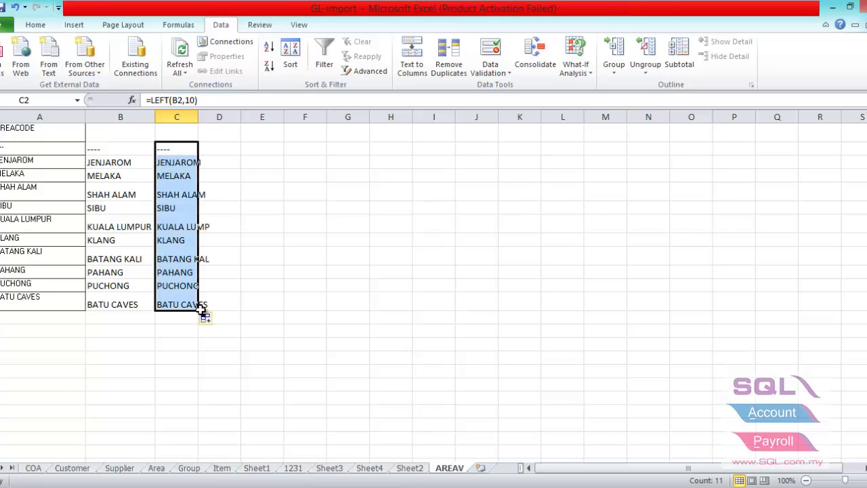
pyautogui.doubleClick(197, 118)
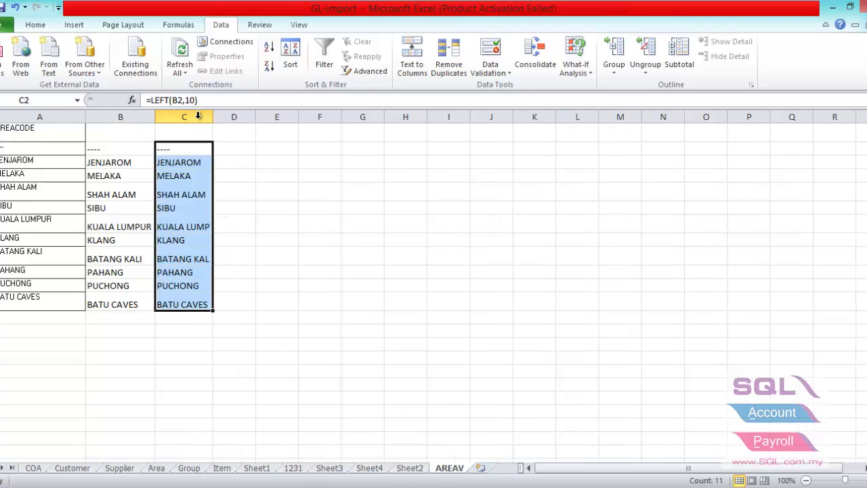
pyautogui.click(197, 228)
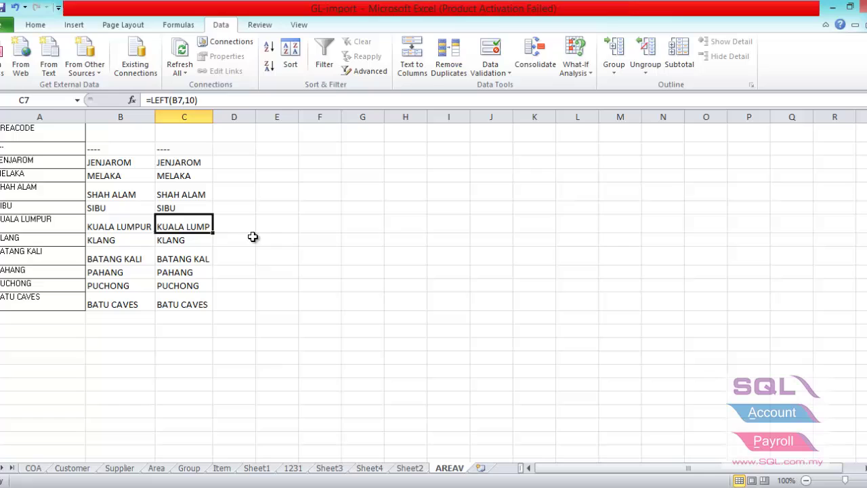
# Enter the header AREA-DONE in cell C1 above the 10-character area codes.
pyautogui.click(197, 260)
pyautogui.hotkey('ctrl', 'Up')
pyautogui.hotkey('ctrl', 'Up')
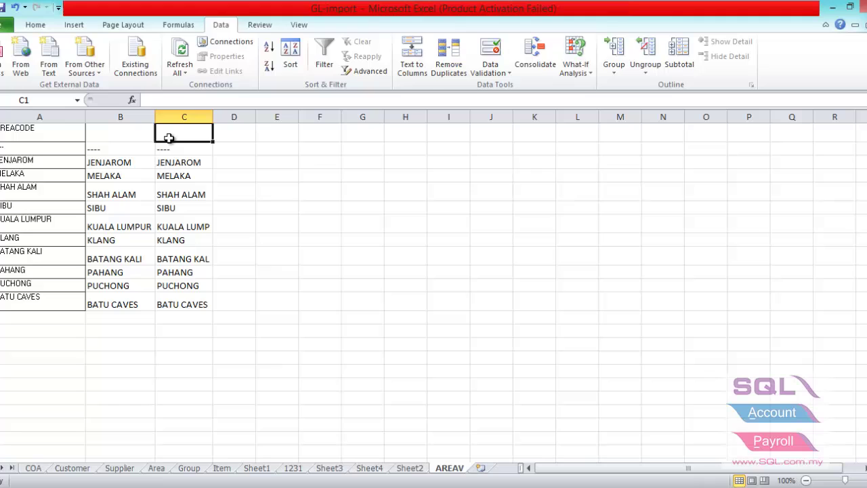
pyautogui.write('AREA')
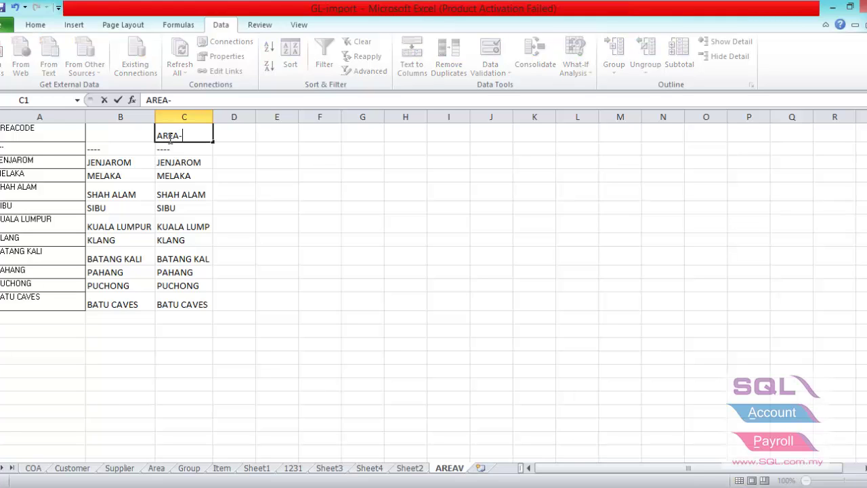
pyautogui.write('-DONE')
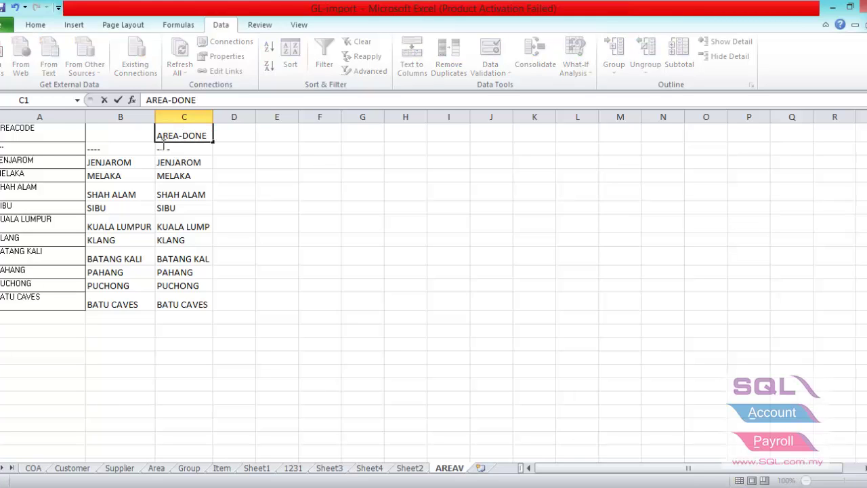
pyautogui.click(171, 151)
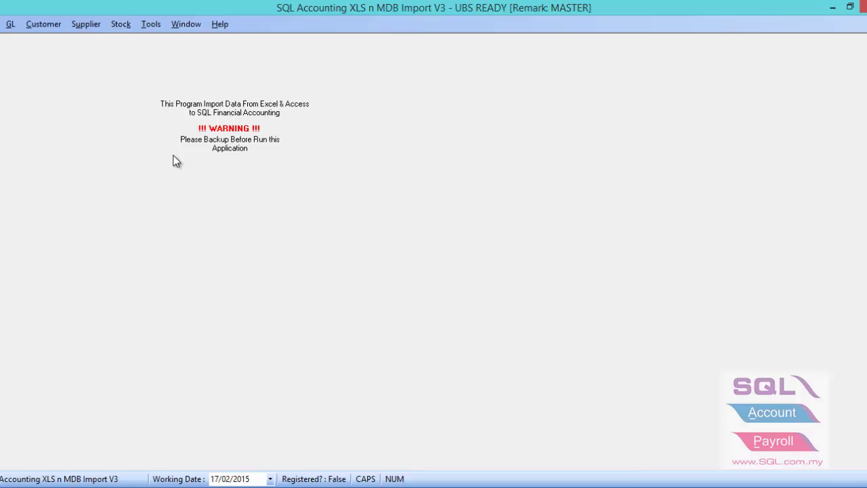
# Switch to SQL Accounting XLS n MDB Import, open Maintain Area and load the AREAV$ sheet data from the GL-import Excel file.
pyautogui.click(149, 28)
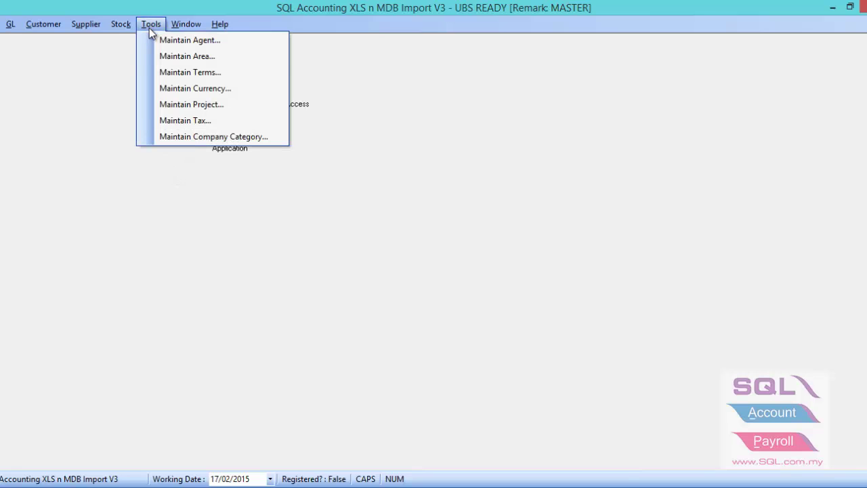
pyautogui.click(163, 61)
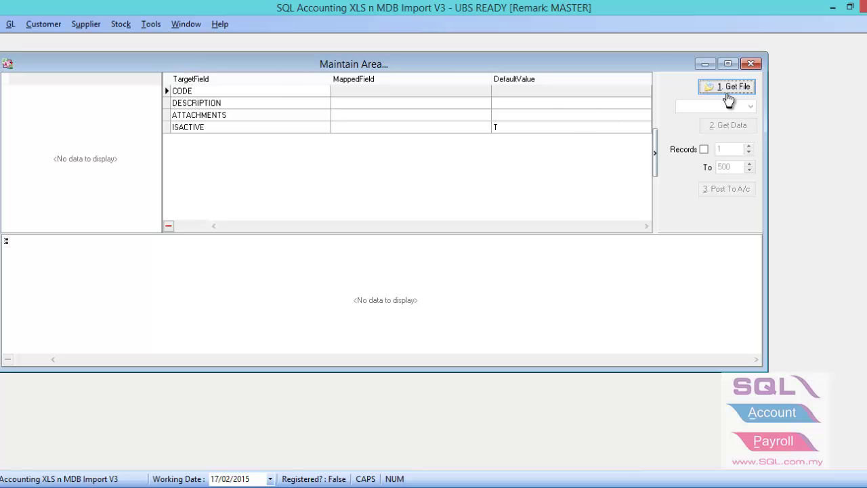
pyautogui.click(722, 86)
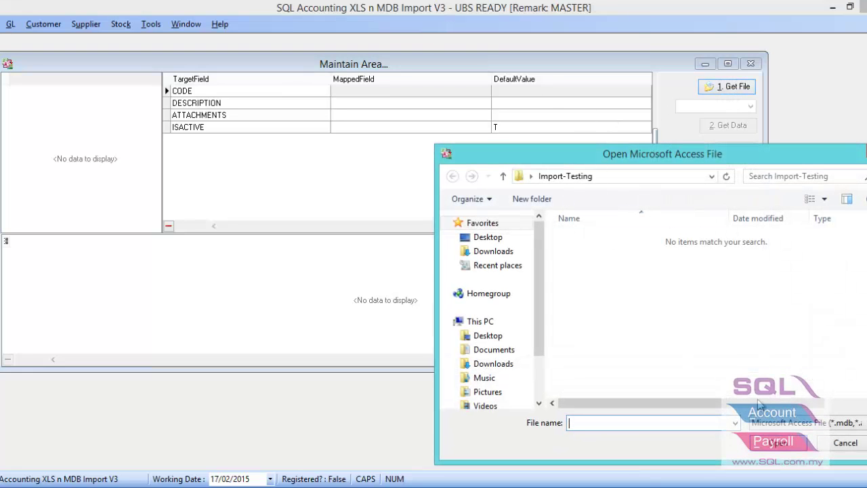
pyautogui.click(776, 423)
pyautogui.click(779, 446)
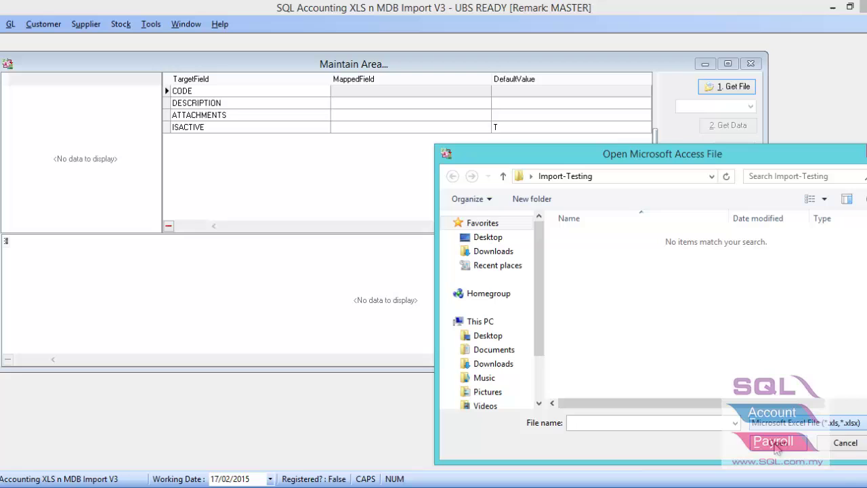
pyautogui.click(586, 239)
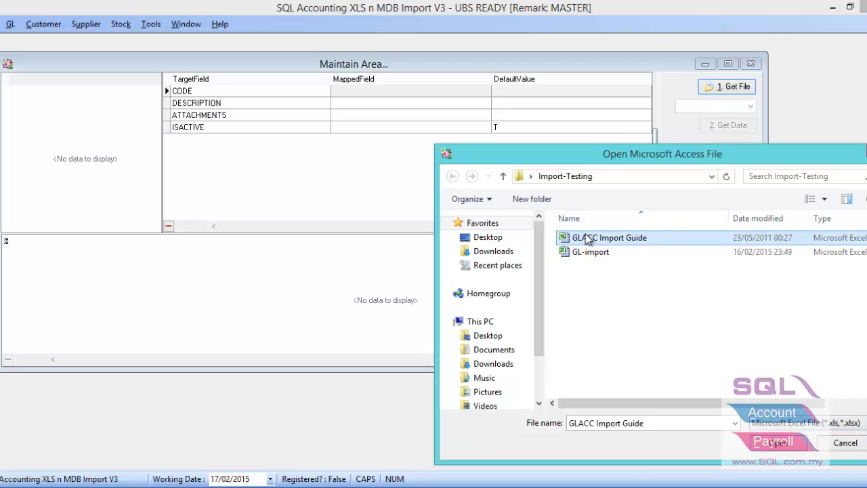
pyautogui.doubleClick(582, 254)
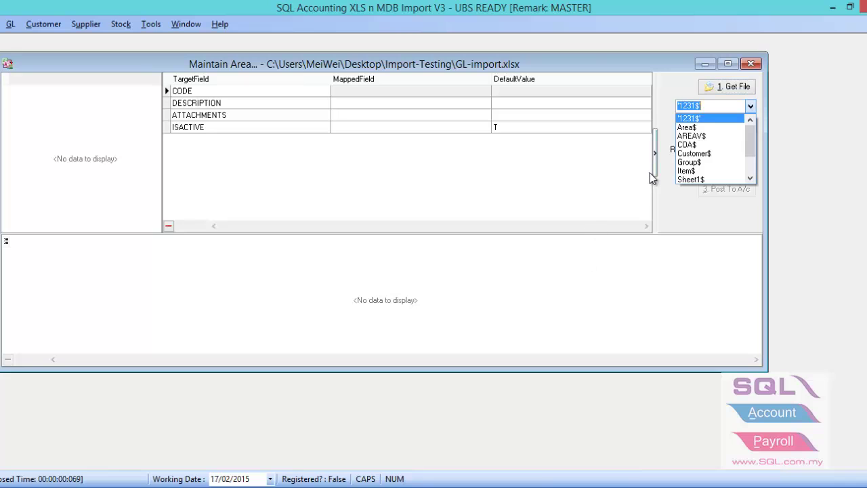
pyautogui.click(696, 137)
pyautogui.click(716, 129)
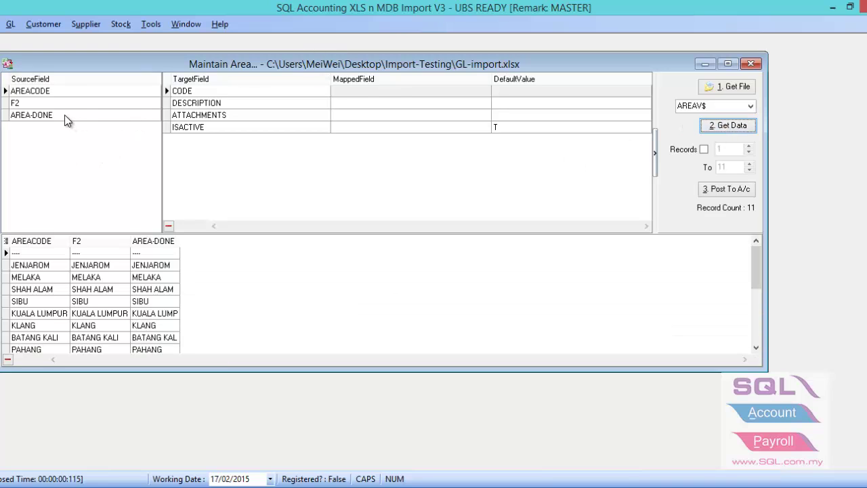
# Map source field AREA-DONE to both CODE and DESCRIPTION, and post the area records to the account.
pyautogui.click(65, 115)
pyautogui.moveTo(65, 115); pyautogui.dragTo(345, 93)
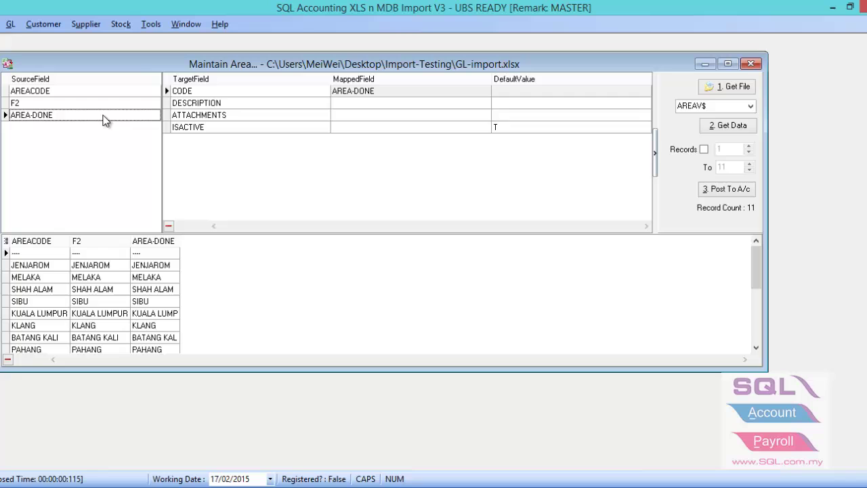
pyautogui.moveTo(105, 120); pyautogui.dragTo(343, 107)
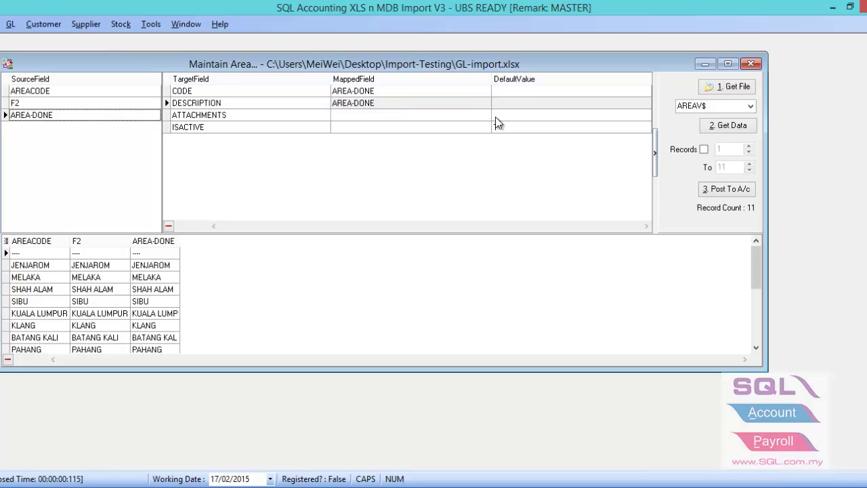
pyautogui.click(702, 189)
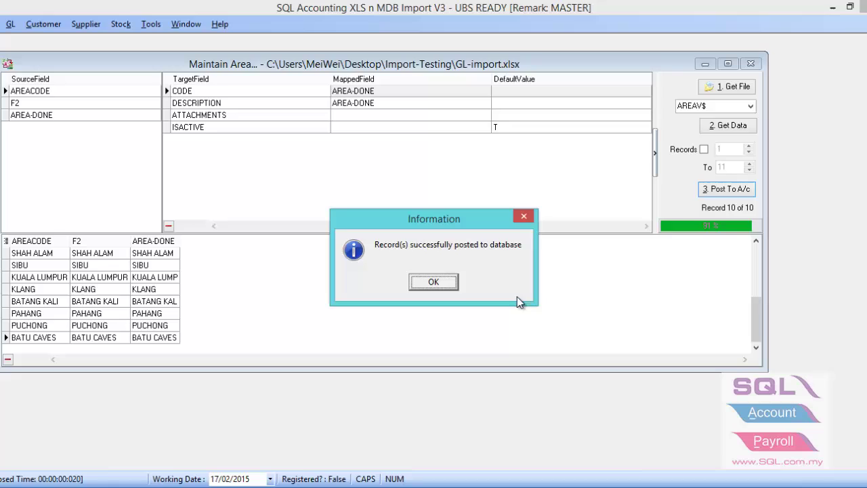
pyautogui.click(420, 288)
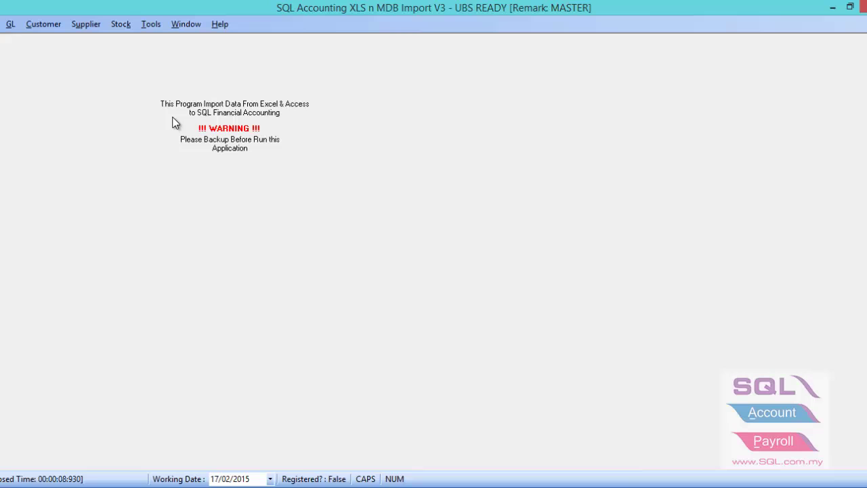
# Open Maintain Customer and load the Customer$ sheet data from the GL-import Excel file.
pyautogui.click(52, 27)
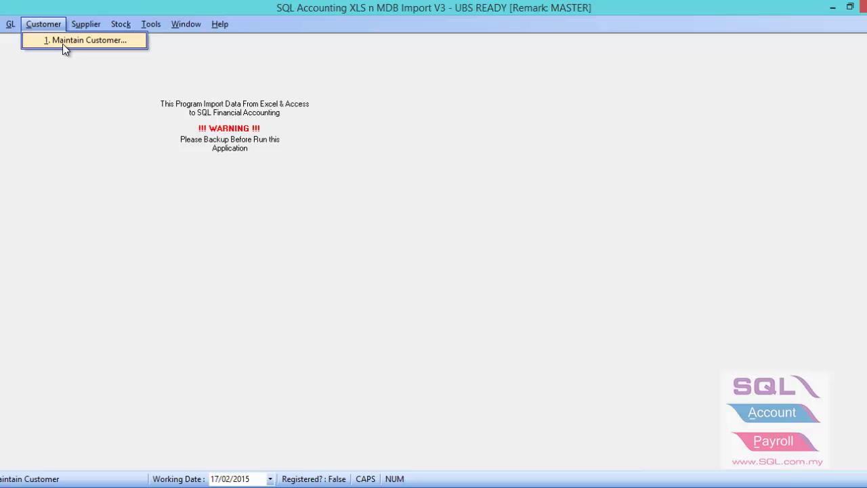
pyautogui.click(62, 44)
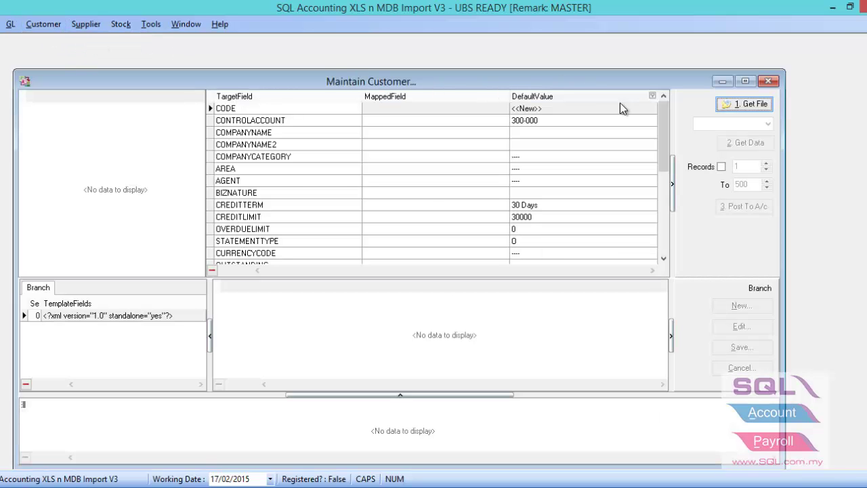
pyautogui.click(745, 104)
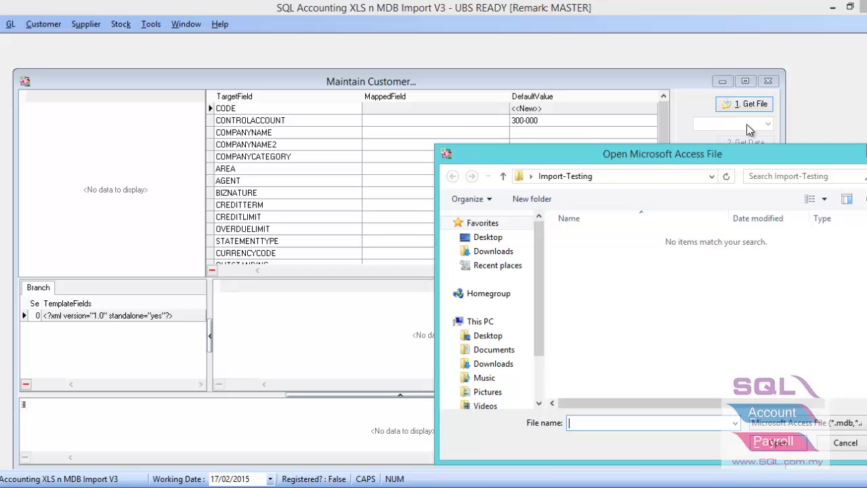
pyautogui.click(801, 423)
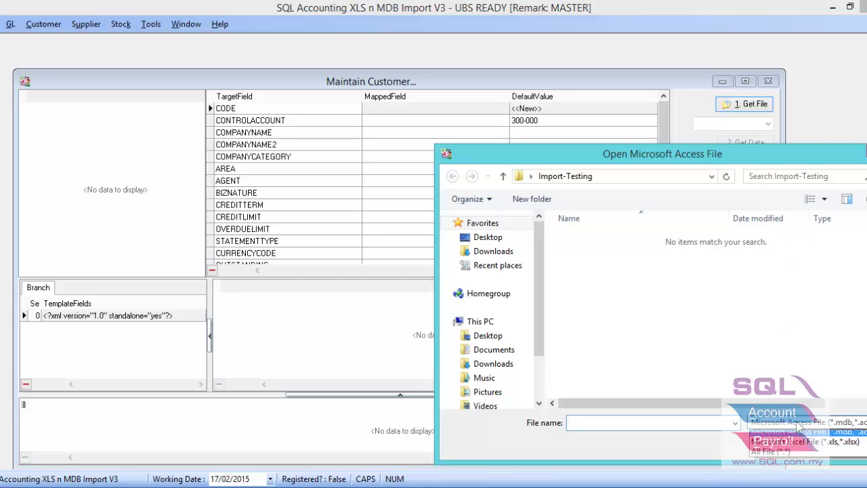
pyautogui.click(792, 449)
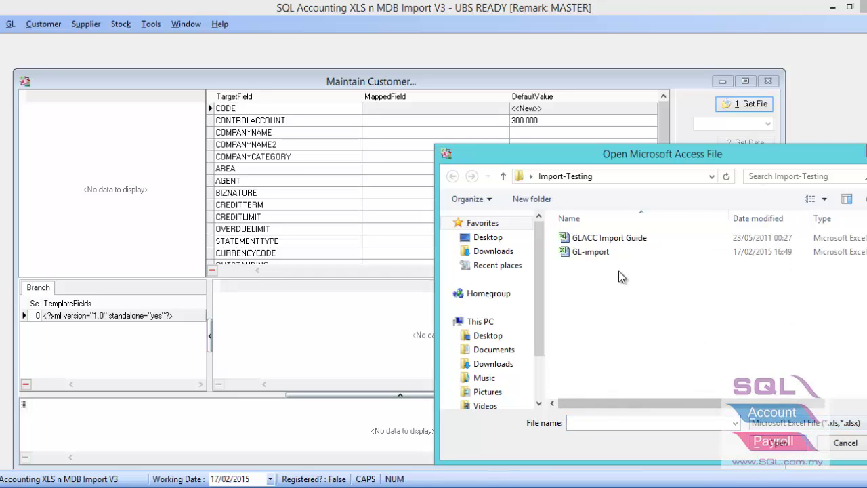
pyautogui.doubleClick(577, 252)
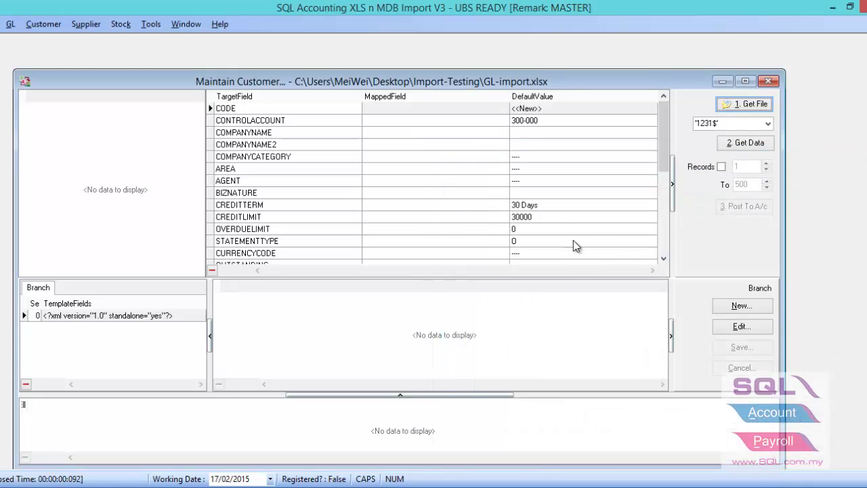
pyautogui.click(768, 124)
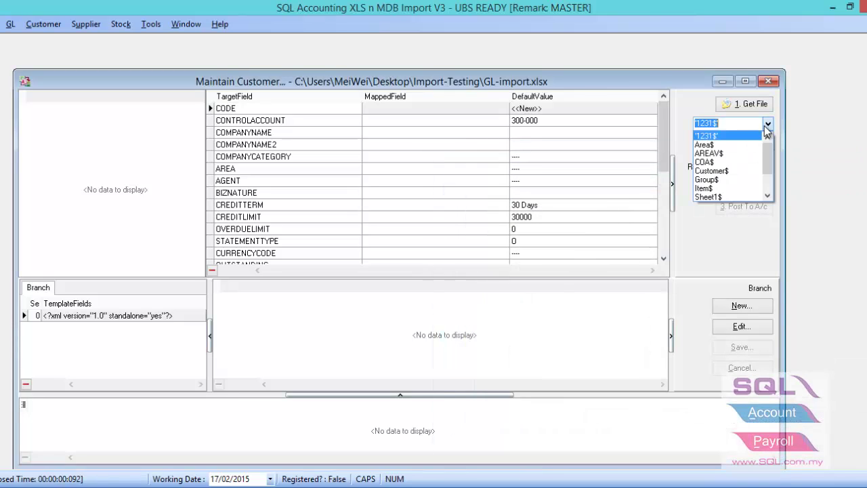
pyautogui.click(730, 173)
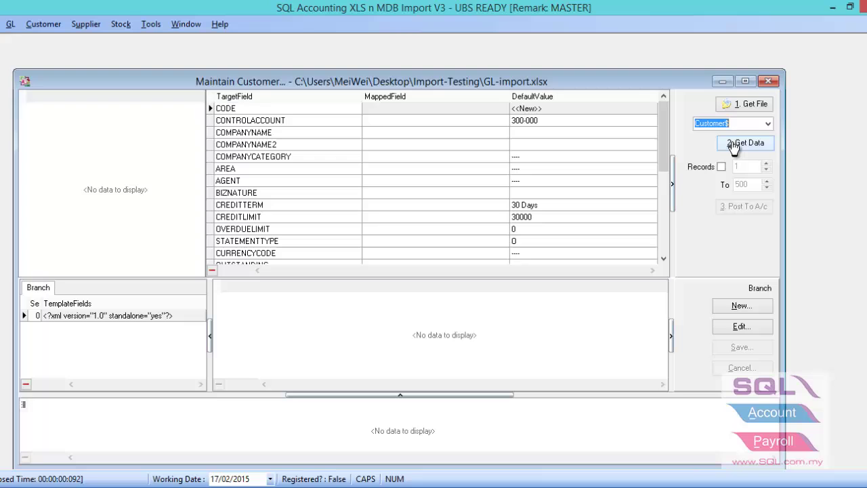
pyautogui.click(734, 147)
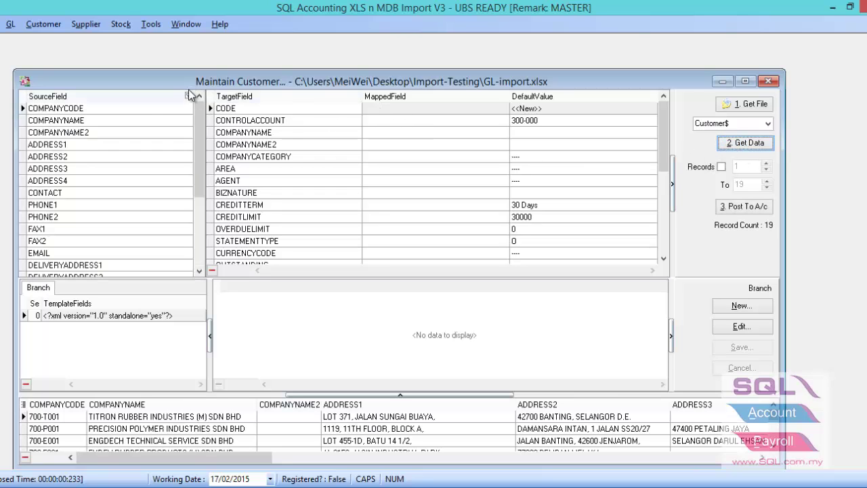
# Map COMPANYCODE to CODE, and COMPANYNAME and COMPANYNAME2 to the target fields of the same names.
pyautogui.moveTo(103, 111); pyautogui.dragTo(261, 114)
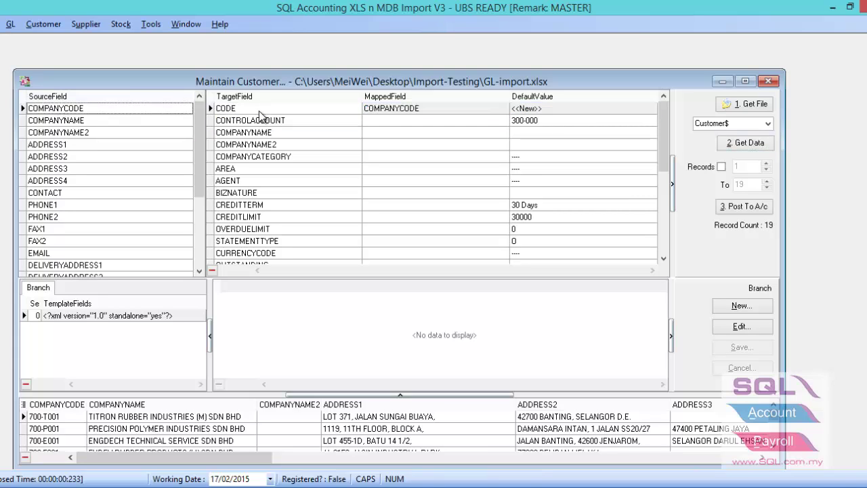
pyautogui.moveTo(115, 124); pyautogui.dragTo(251, 133)
pyautogui.moveTo(86, 136); pyautogui.dragTo(244, 145)
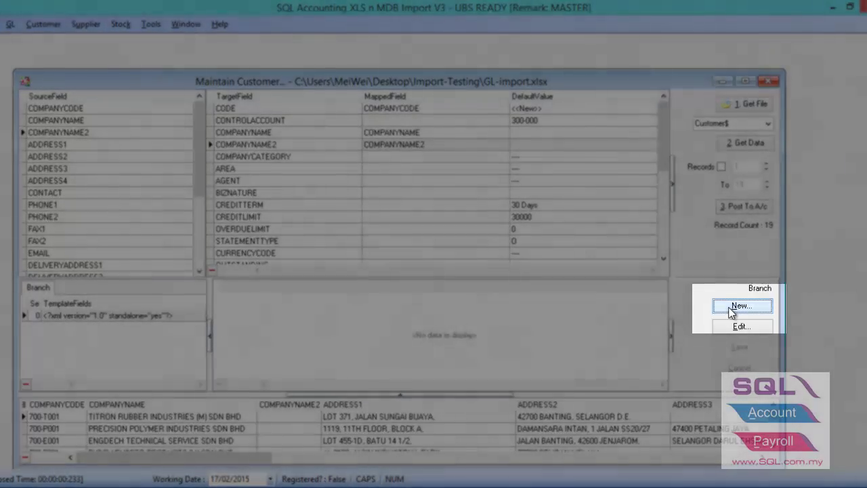
# Add a new customer branch record and map ADDRESS1 through ADDRESS4 to its matching address fields.
pyautogui.click(732, 310)
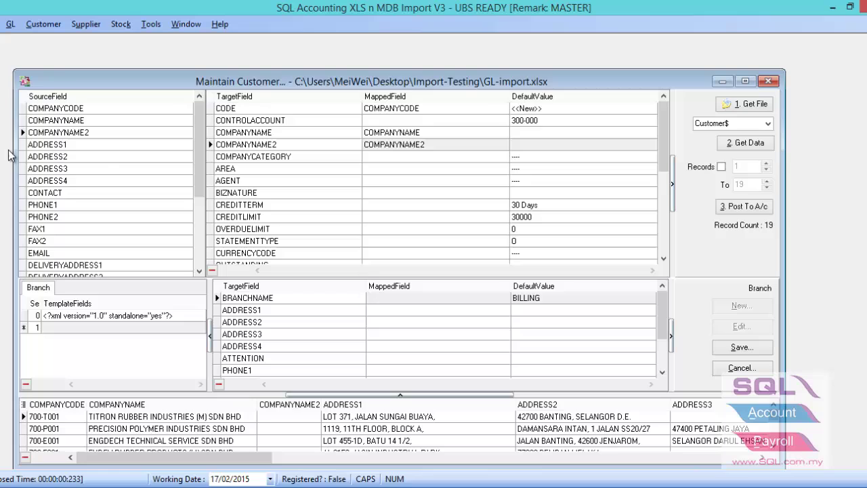
pyautogui.click(88, 145)
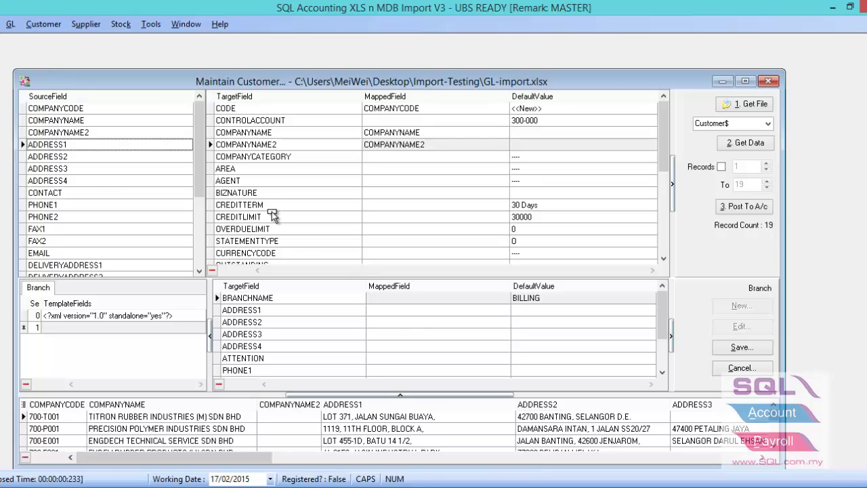
pyautogui.moveTo(271, 211); pyautogui.dragTo(389, 310)
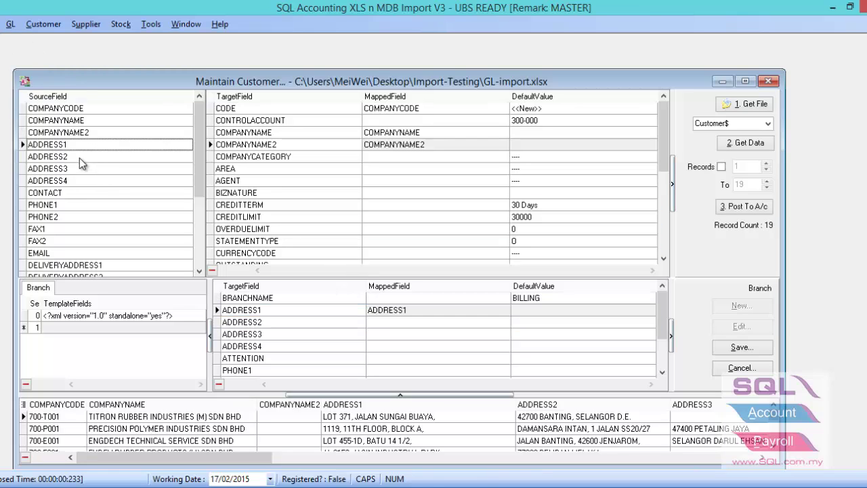
pyautogui.moveTo(81, 157); pyautogui.dragTo(277, 323)
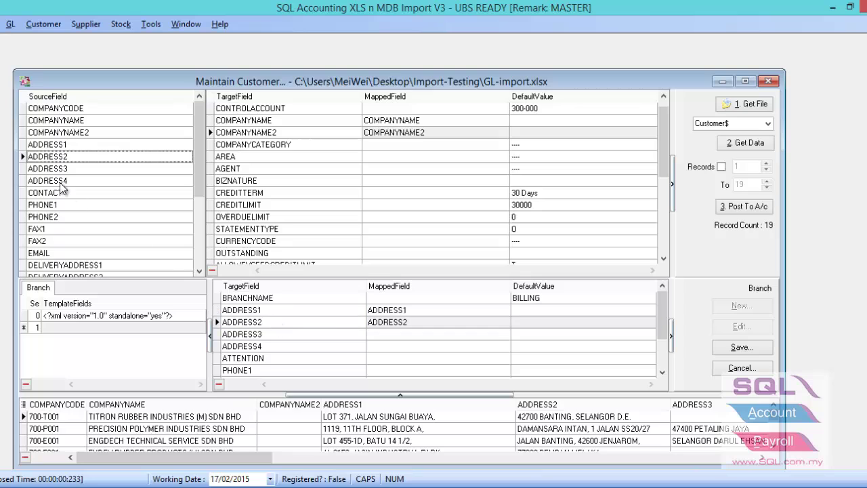
pyautogui.moveTo(59, 170); pyautogui.dragTo(295, 339)
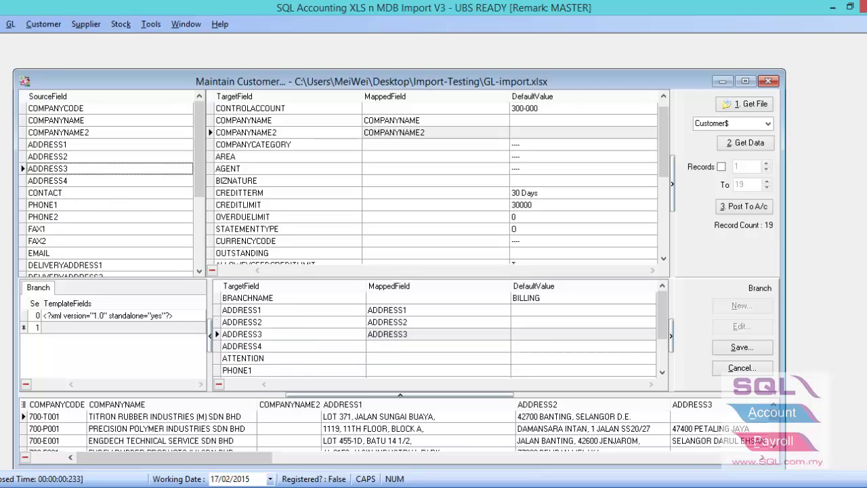
pyautogui.moveTo(65, 181); pyautogui.dragTo(286, 350)
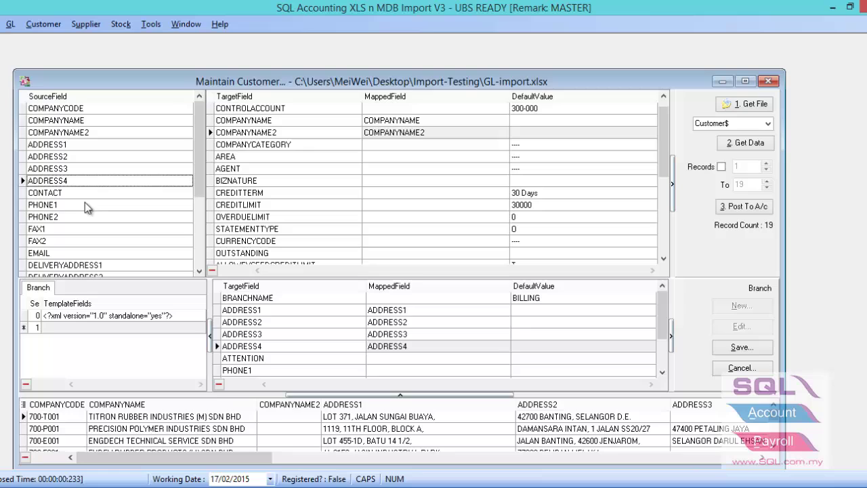
# Map CONTACT to ATTENTION and PHONE1, PHONE2, FAX1, FAX2 and EMAIL to the branch fields of the same names, and save the branch.
pyautogui.moveTo(54, 192); pyautogui.dragTo(270, 310)
pyautogui.moveTo(58, 206); pyautogui.dragTo(271, 324)
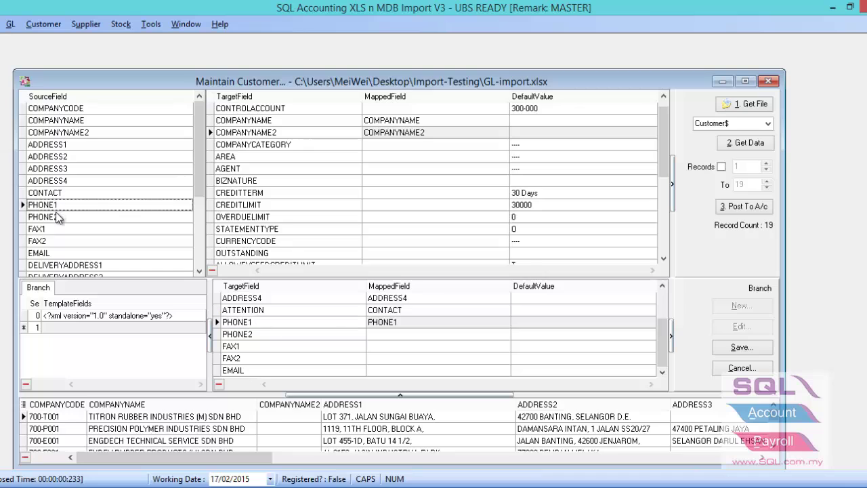
pyautogui.moveTo(57, 217); pyautogui.dragTo(237, 334)
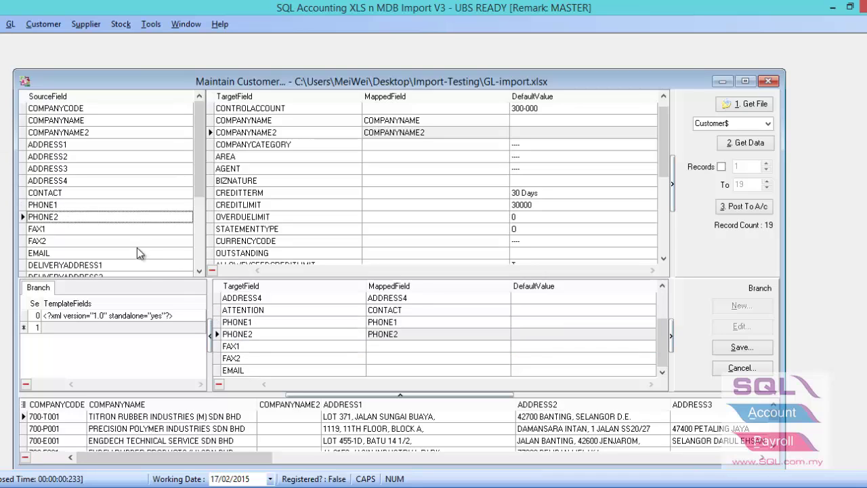
pyautogui.moveTo(109, 230); pyautogui.dragTo(249, 359)
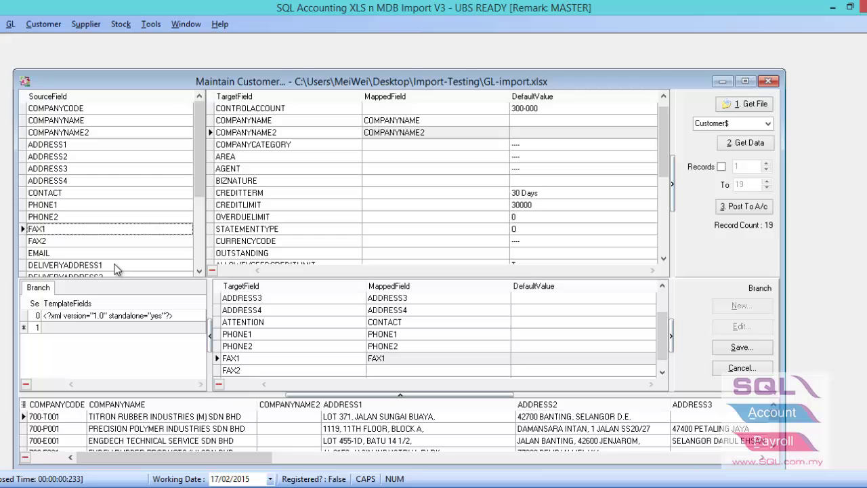
pyautogui.moveTo(53, 241); pyautogui.dragTo(231, 358)
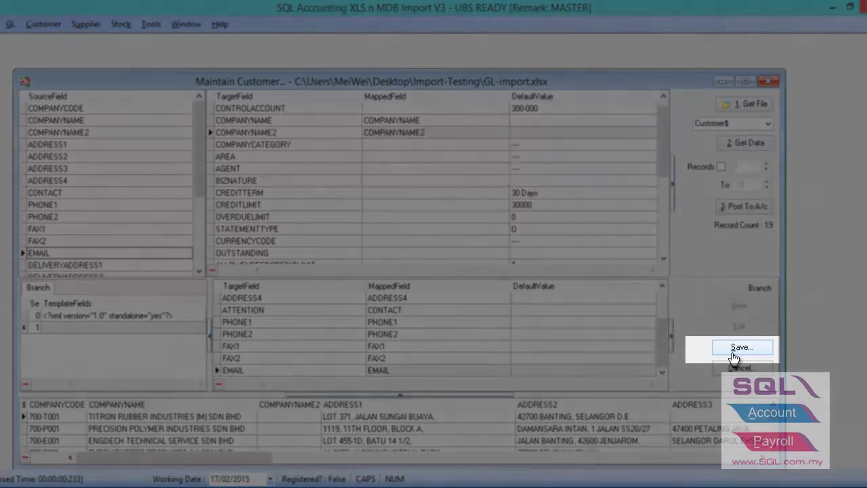
pyautogui.click(734, 352)
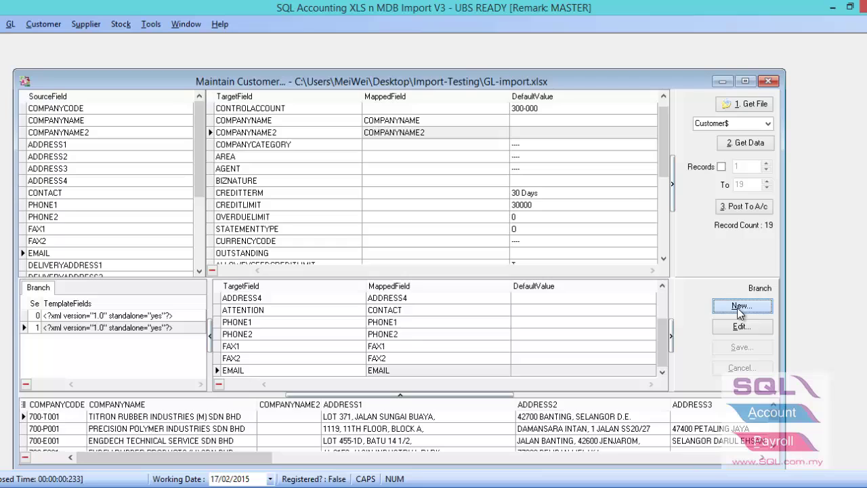
# Add another customer branch record and map DELIVERYADDRESS1 through DELIVERYADDRESS4 to its ADDRESS1 through ADDRESS4 fields.
pyautogui.click(738, 308)
pyautogui.click(561, 298)
pyautogui.click(562, 299)
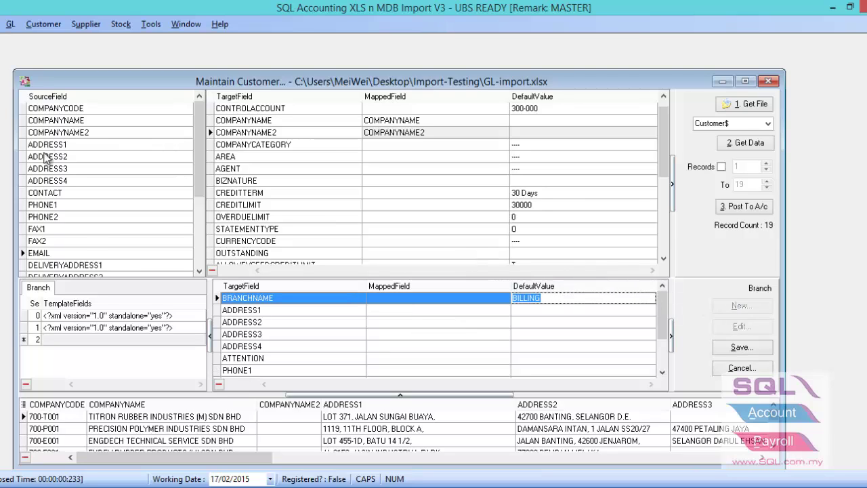
pyautogui.click(81, 265)
pyautogui.click(241, 315)
pyautogui.click(240, 315)
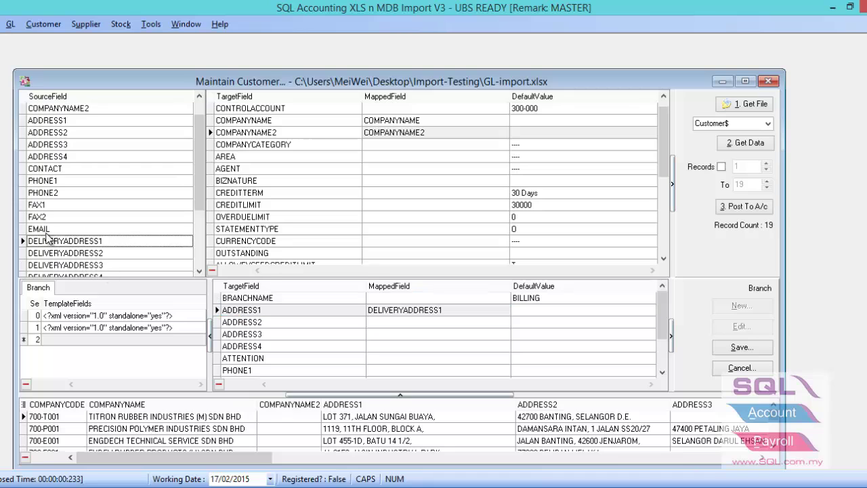
pyautogui.click(60, 253)
pyautogui.doubleClick(230, 322)
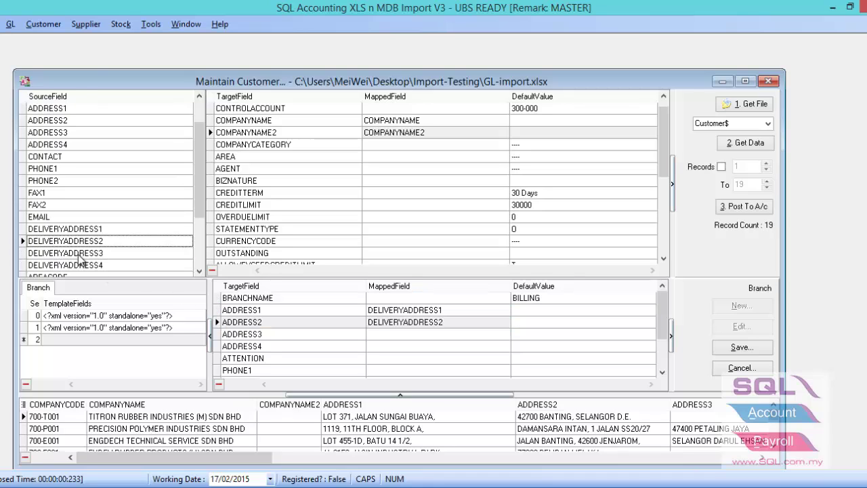
pyautogui.moveTo(80, 253); pyautogui.dragTo(234, 334)
pyautogui.moveTo(95, 265); pyautogui.dragTo(266, 346)
# Set the default BRANCHNAME of the delivery address branch to DELIVERY and save the branch.
pyautogui.click(542, 298)
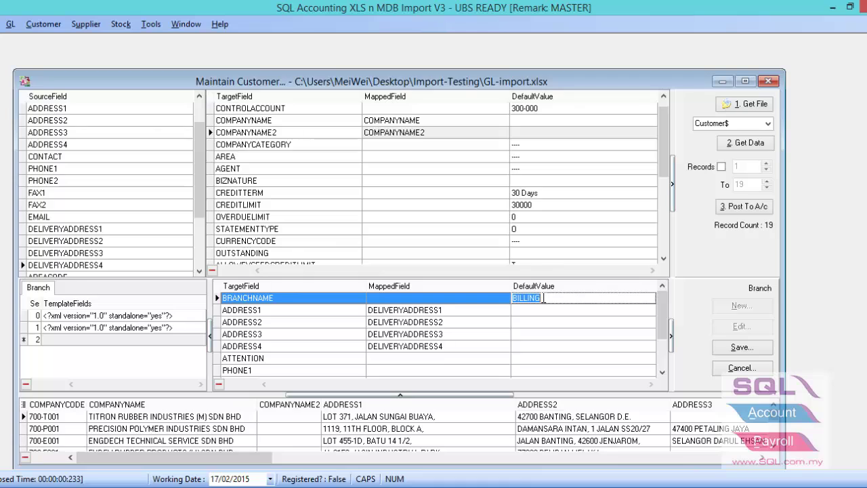
pyautogui.press('capslock')
pyautogui.write('dELIVERY')
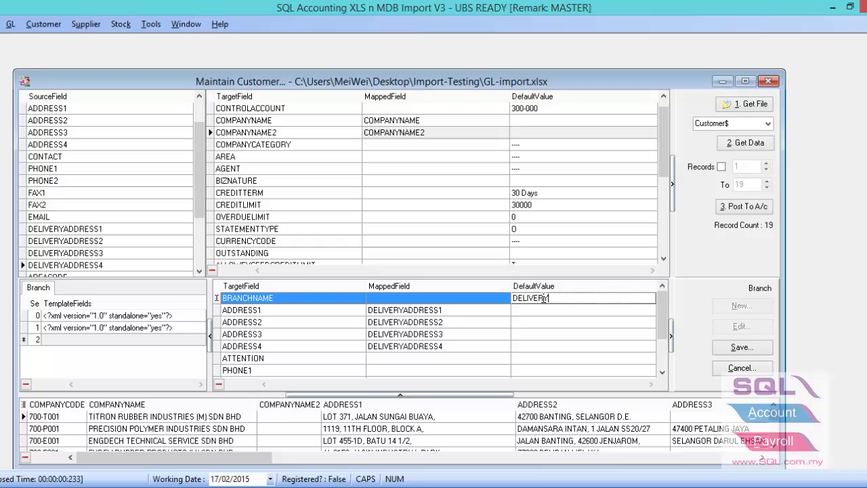
pyautogui.click(740, 349)
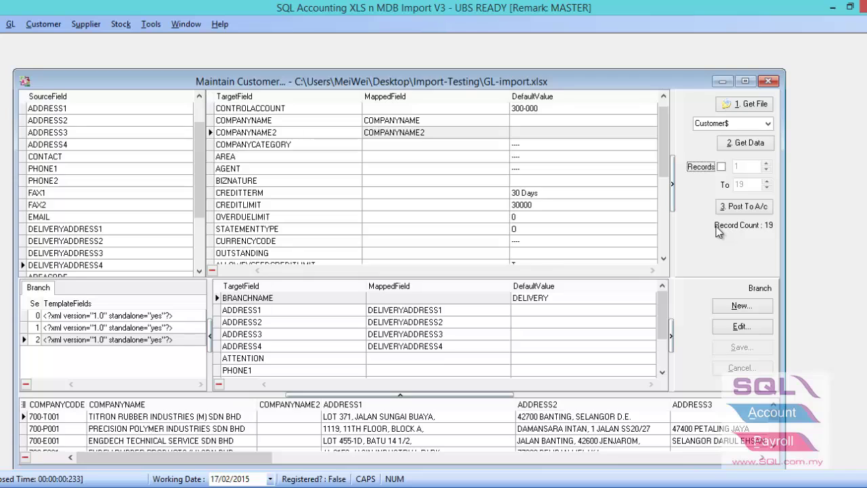
# Try limiting the customer posting to records 2 to 10, and turn the record range off again.
pyautogui.click(722, 167)
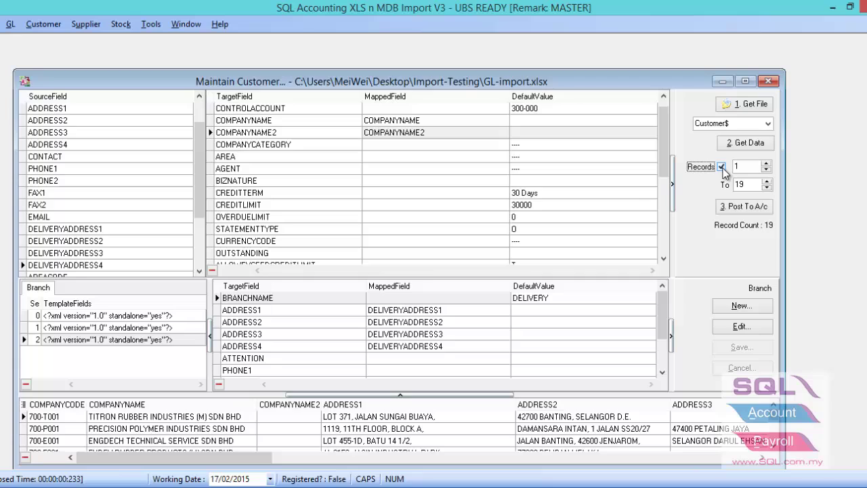
pyautogui.doubleClick(743, 166)
pyautogui.write('2')
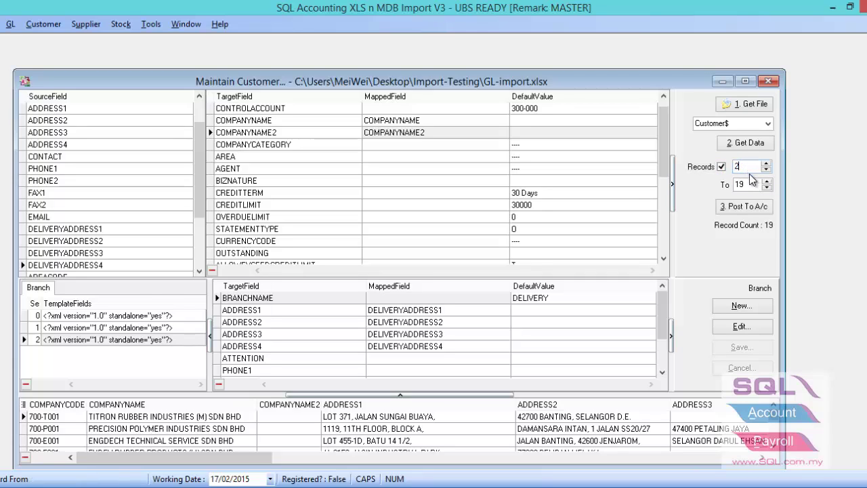
pyautogui.doubleClick(753, 185)
pyautogui.write('10')
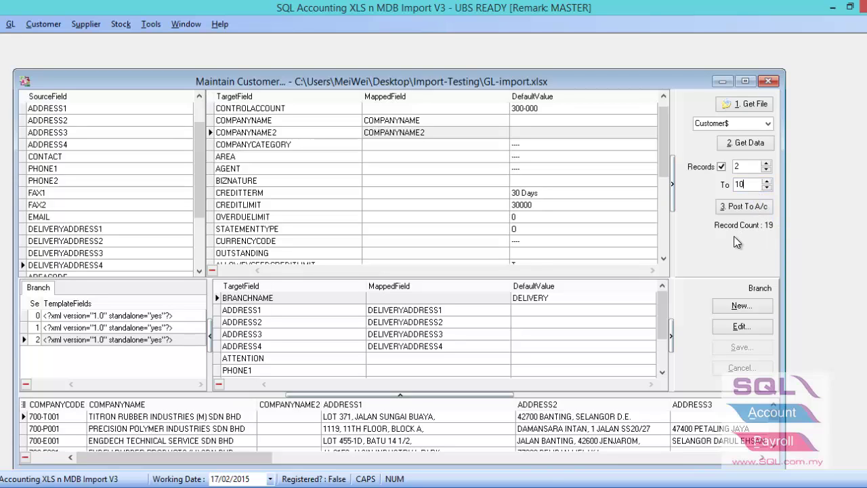
pyautogui.click(722, 167)
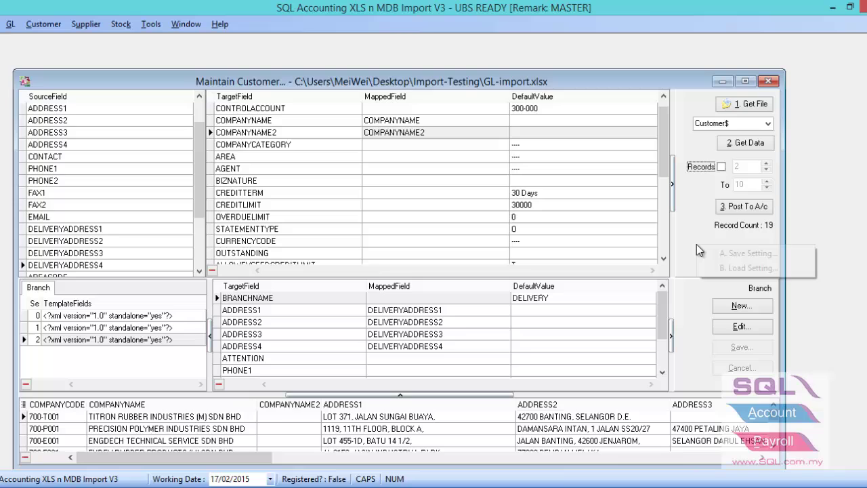
# Save the customer import settings and post all the customer records to the account.
pyautogui.rightClick(697, 246)
pyautogui.click(721, 258)
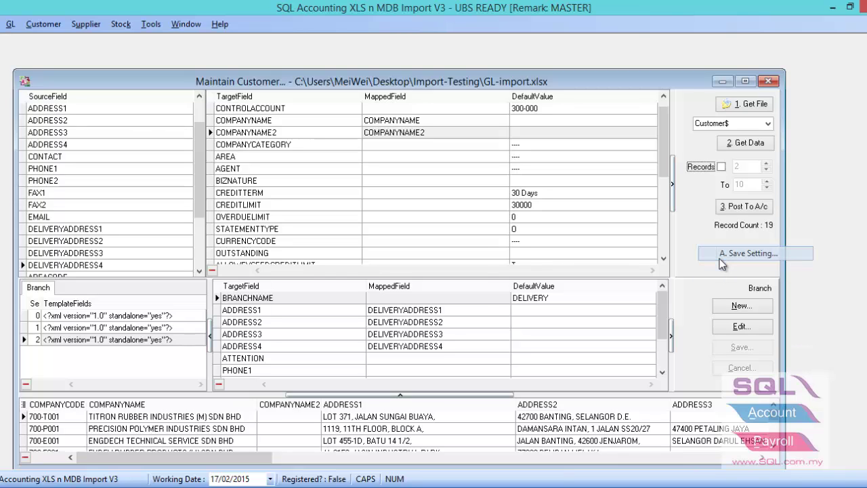
pyautogui.click(433, 284)
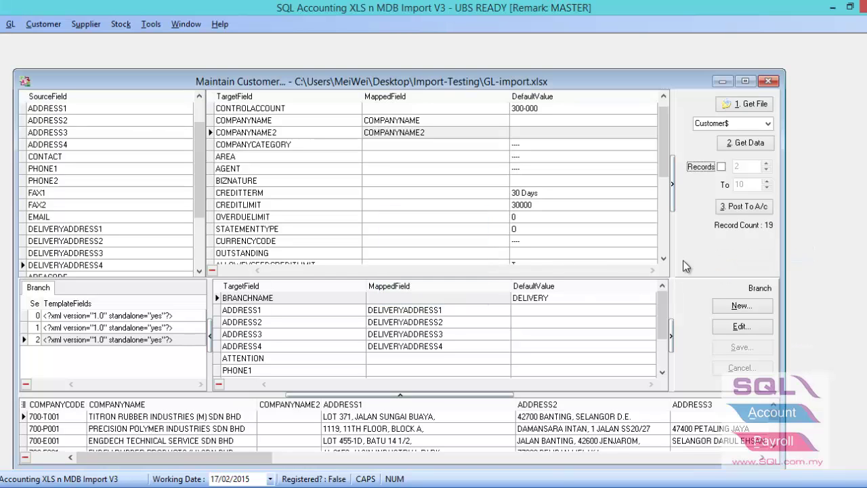
pyautogui.rightClick(685, 251)
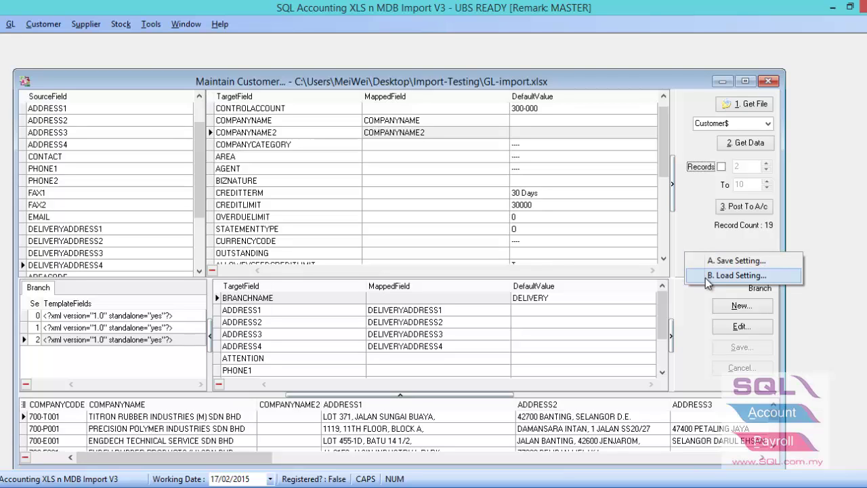
pyautogui.click(687, 236)
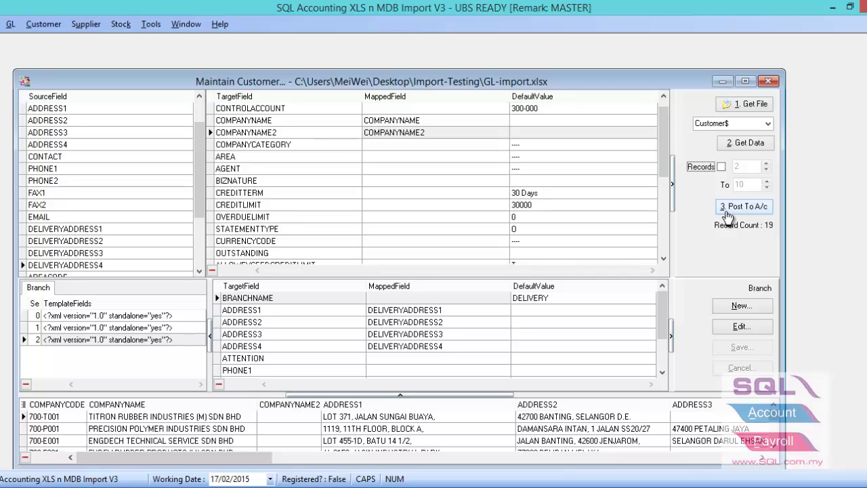
pyautogui.click(728, 213)
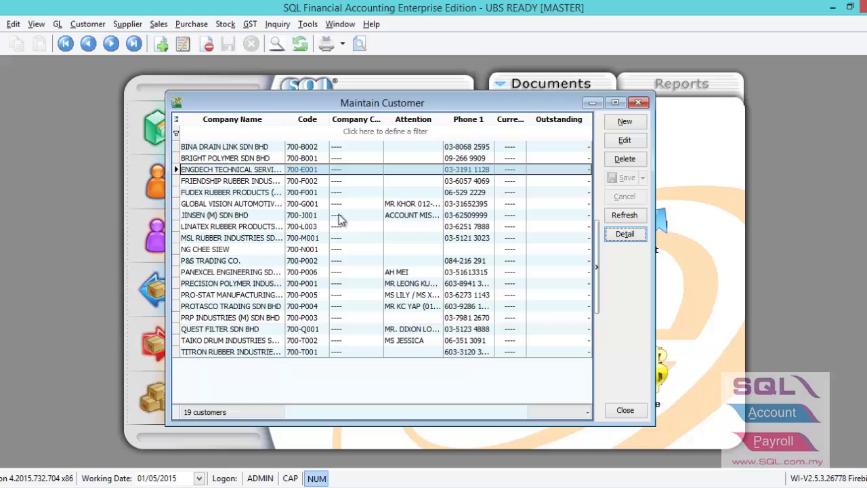
# In SQL Financial Accounting, open imported customer ENGDECH TECHNICAL SERVICE SDN BHD and check its DELIVERY and BILLING branch details.
pyautogui.doubleClick(258, 170)
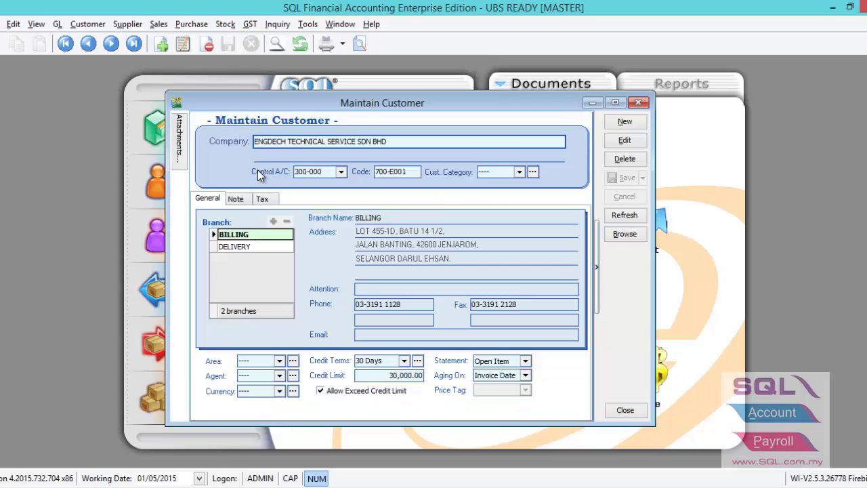
pyautogui.click(245, 248)
pyautogui.click(242, 234)
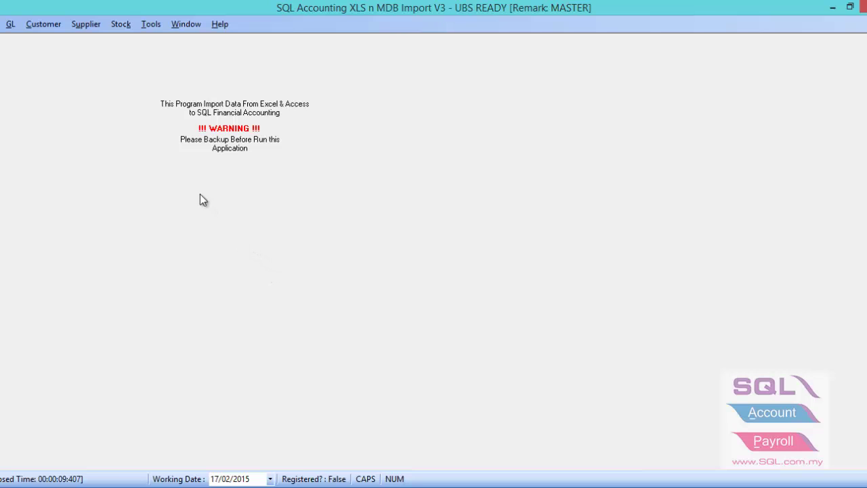
# Switch back to SQL Accounting XLS n MDB Import and open Maintain Supplier.
pyautogui.click(84, 24)
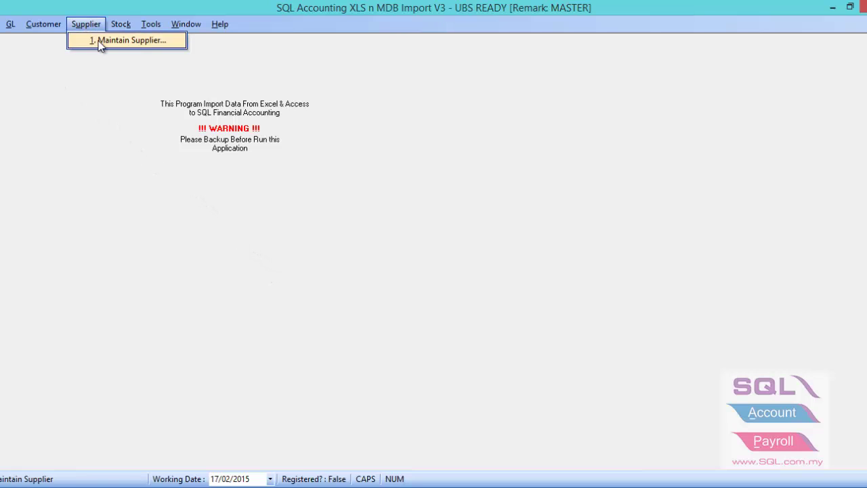